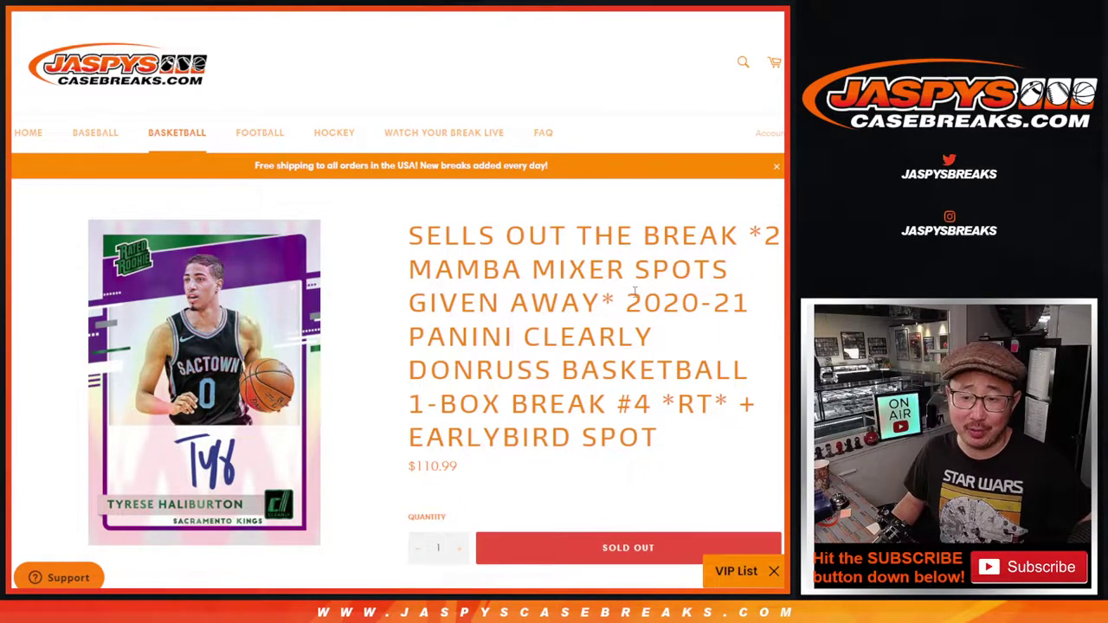
- Review the listing title's product name, break number, early-bird and MAMBA MIXER giveaway wording
{"action": "left_click_drag", "start_coordinate": [627, 298], "coordinate": [729, 403]}
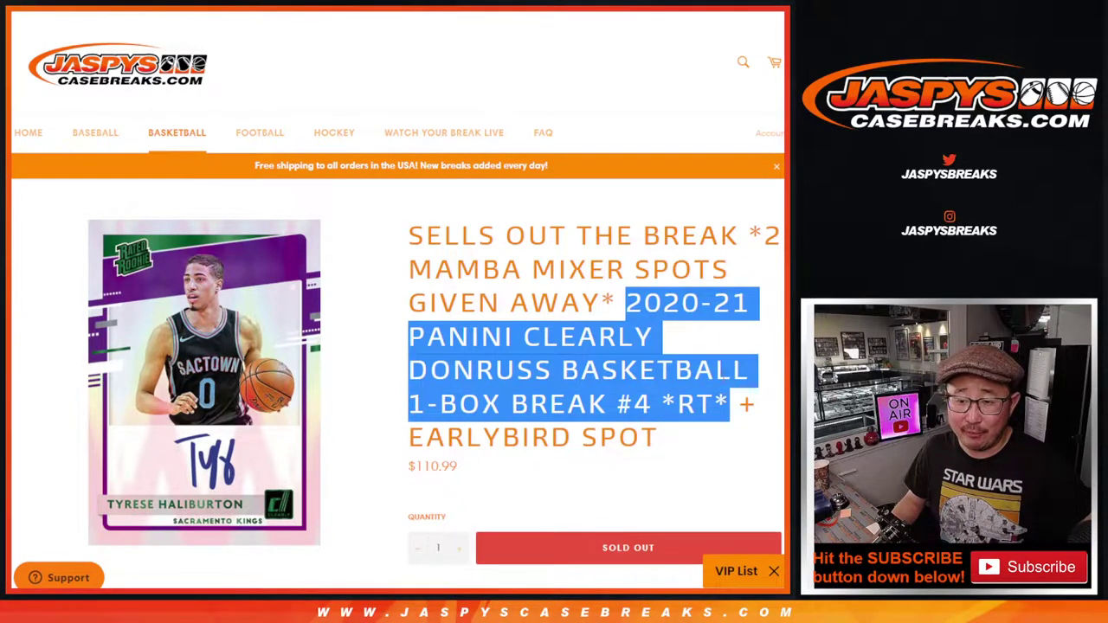
{"action": "left_click", "coordinate": [693, 335]}
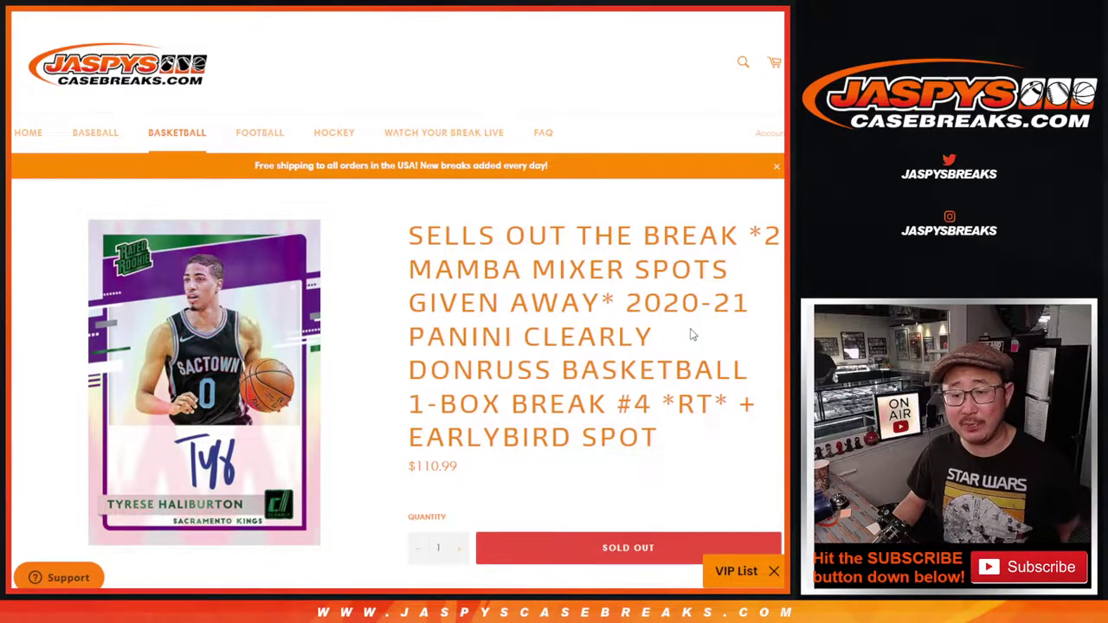
{"action": "left_click_drag", "start_coordinate": [618, 398], "coordinate": [716, 409]}
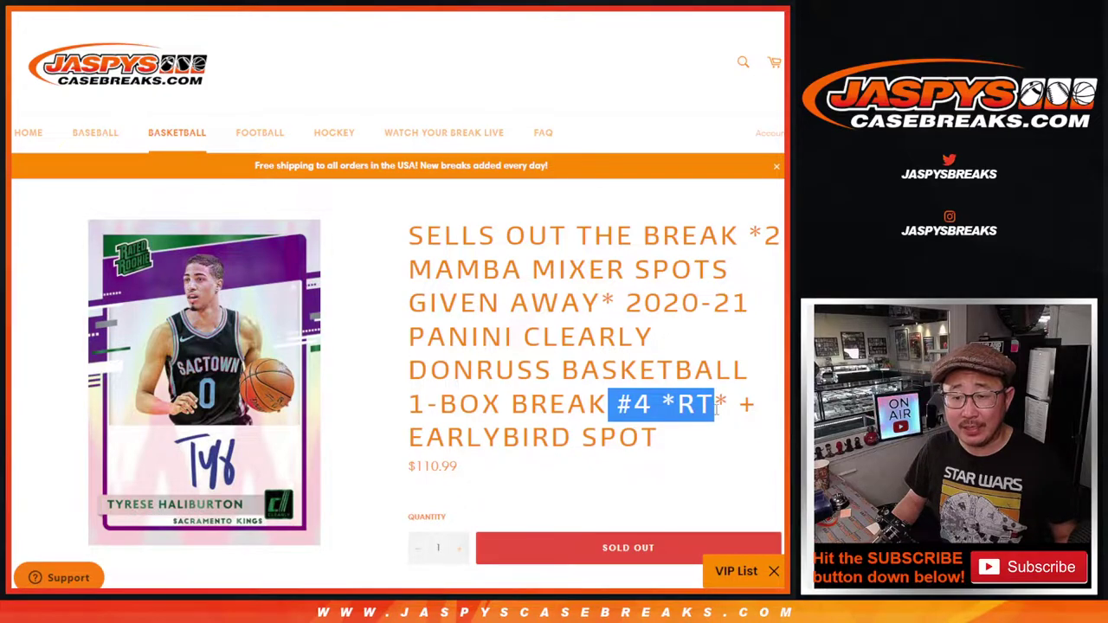
{"action": "left_click", "coordinate": [669, 356]}
{"action": "left_click_drag", "start_coordinate": [410, 236], "coordinate": [636, 242]}
{"action": "left_click", "coordinate": [634, 245]}
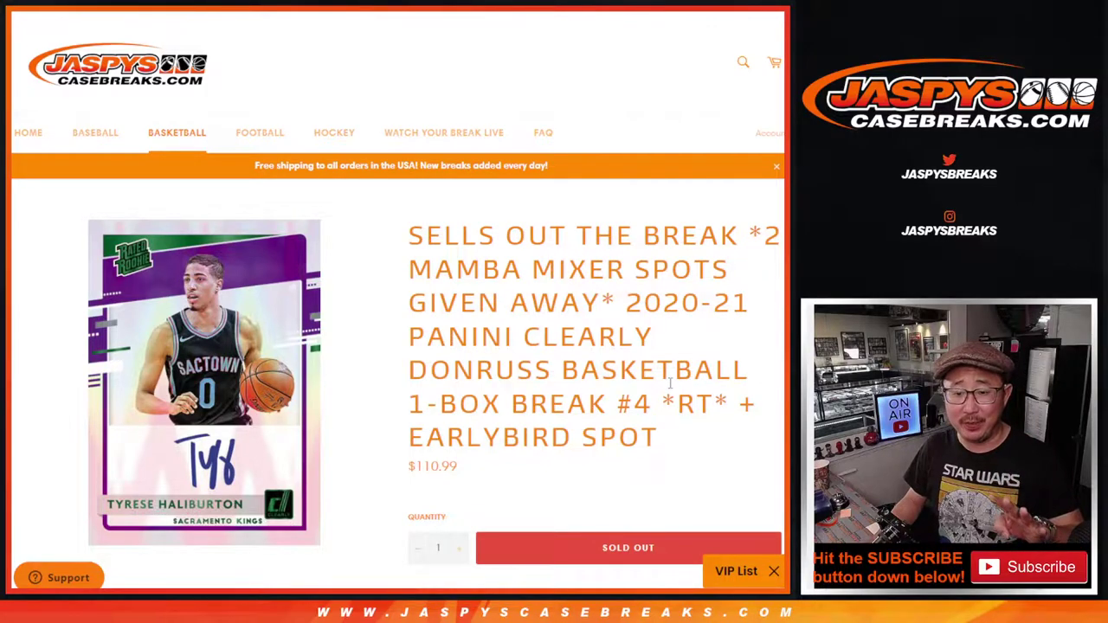
{"action": "left_click_drag", "start_coordinate": [472, 445], "coordinate": [683, 443]}
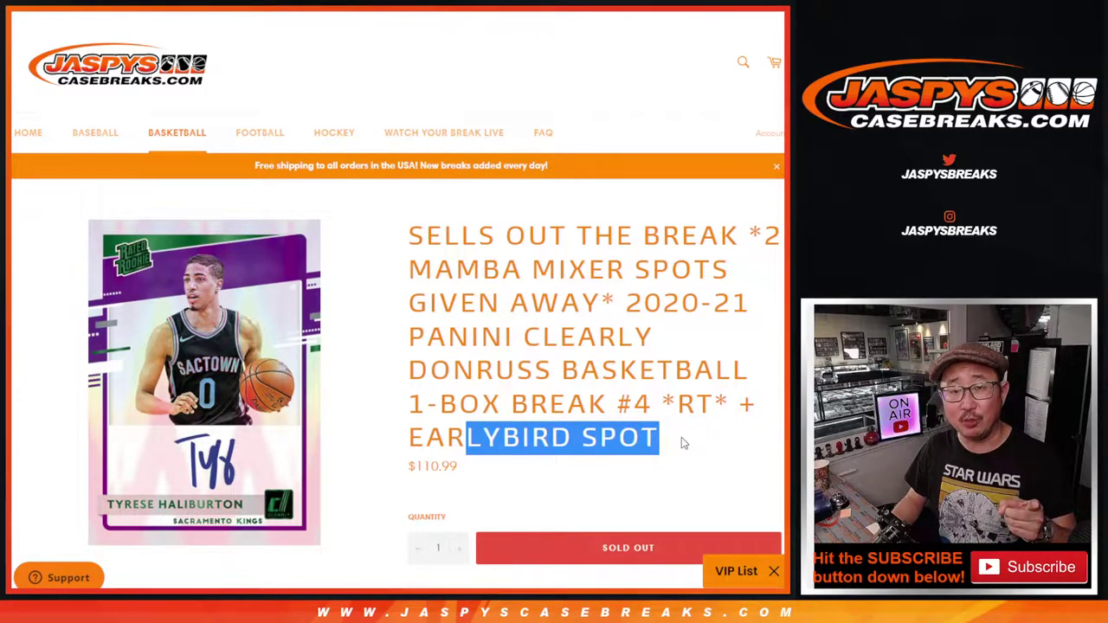
{"action": "left_click", "coordinate": [683, 444]}
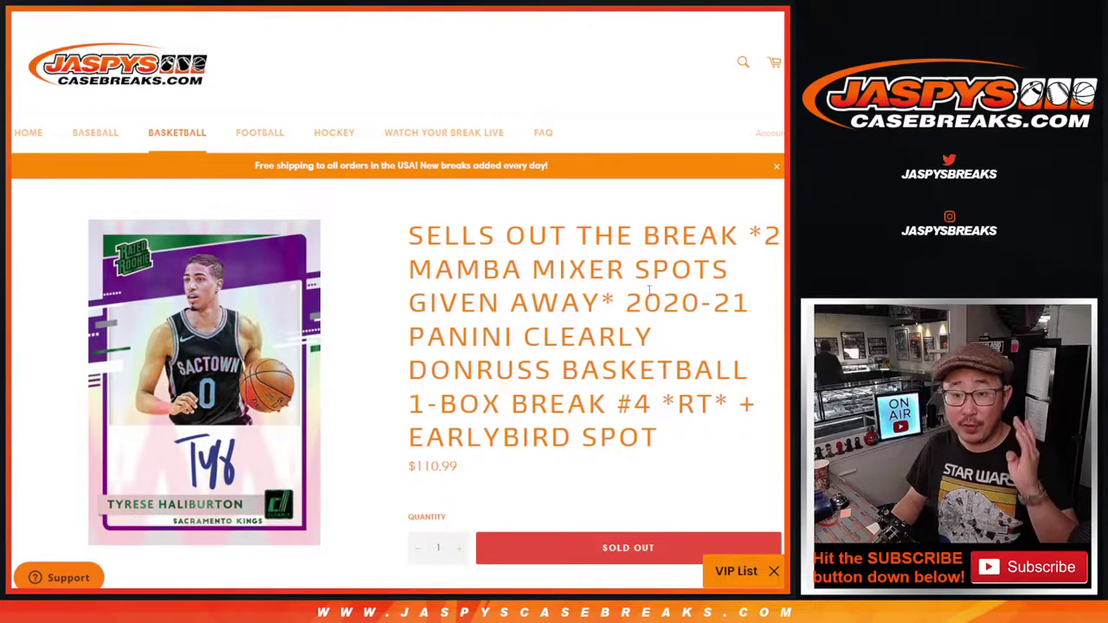
{"action": "left_click_drag", "start_coordinate": [751, 226], "coordinate": [606, 303]}
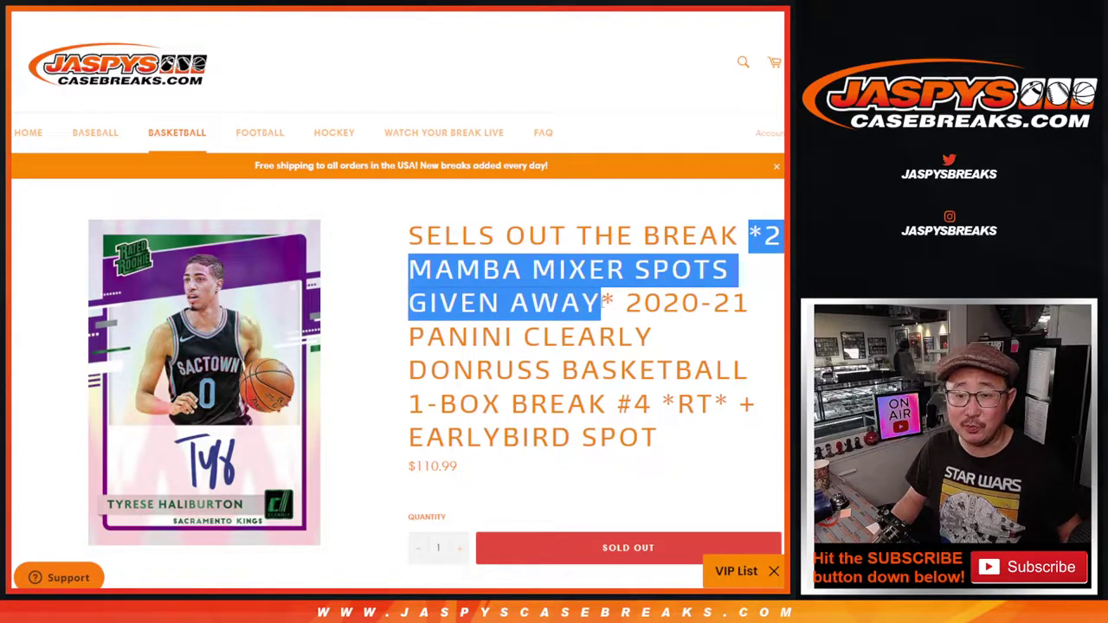
{"action": "left_click", "coordinate": [611, 303]}
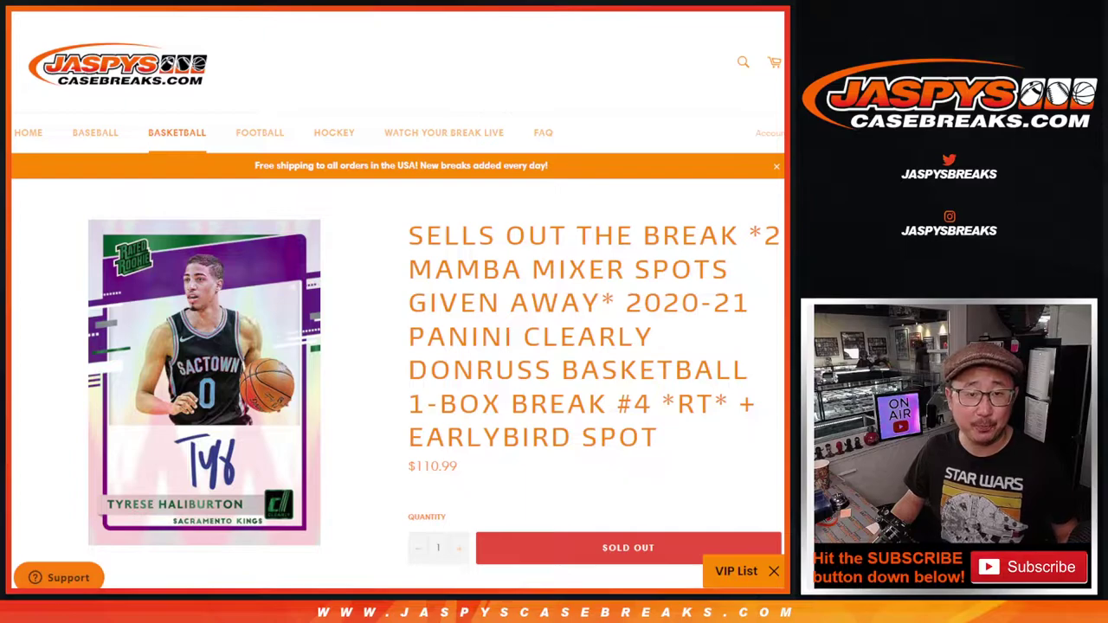
- Fill the 18 buyer names in A1:A18 light green
{"action": "key", "text": "ctrl+Tab"}
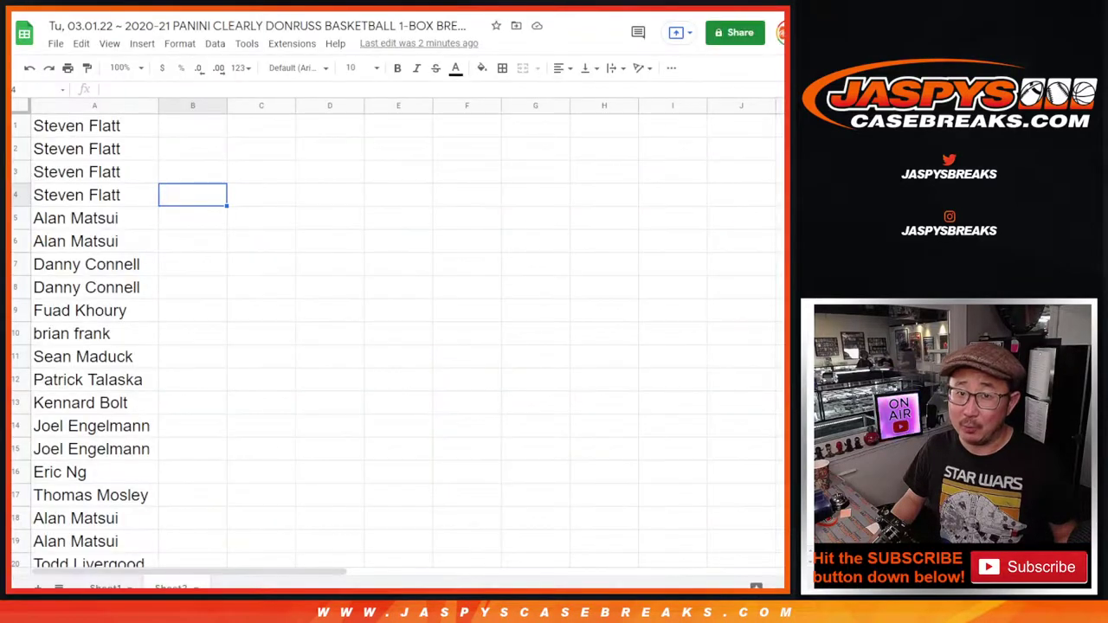
{"action": "left_click", "coordinate": [128, 126]}
{"action": "key", "text": "ctrl+Tab"}
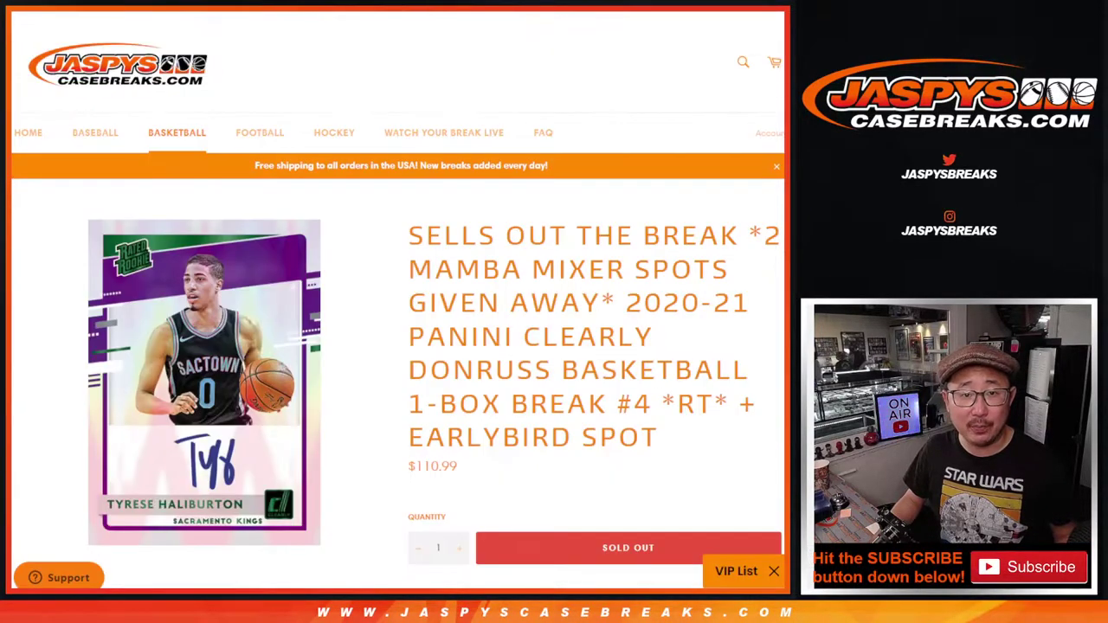
{"action": "scroll", "coordinate": [437, 144], "scroll_direction": "down", "scroll_amount": 4}
{"action": "left_click_drag", "start_coordinate": [446, 290], "coordinate": [585, 287]}
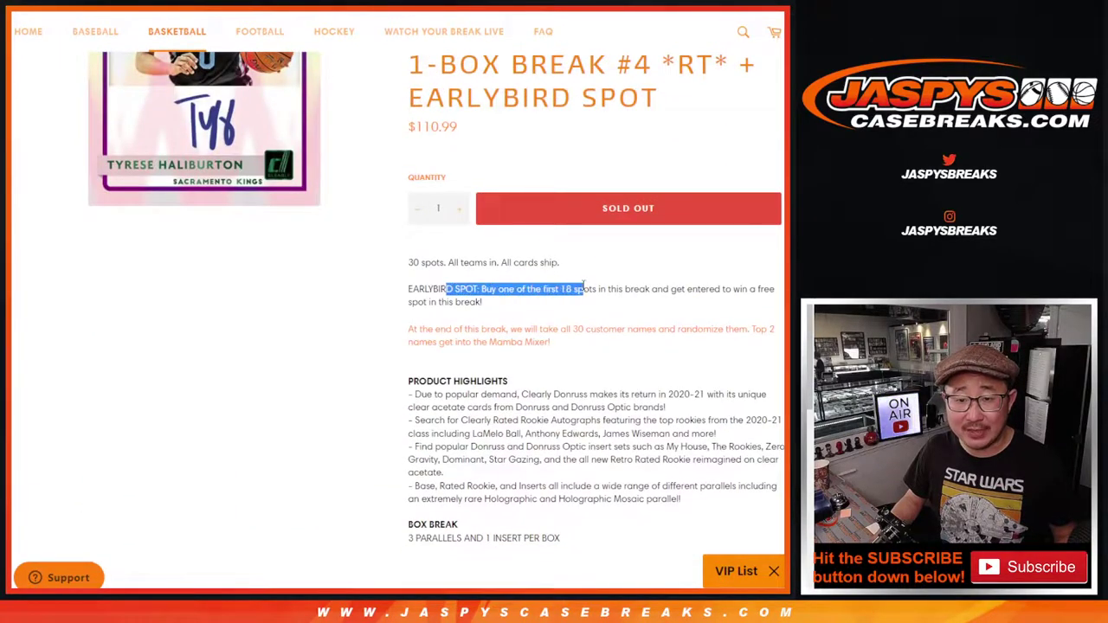
{"action": "key", "text": "ctrl+Tab"}
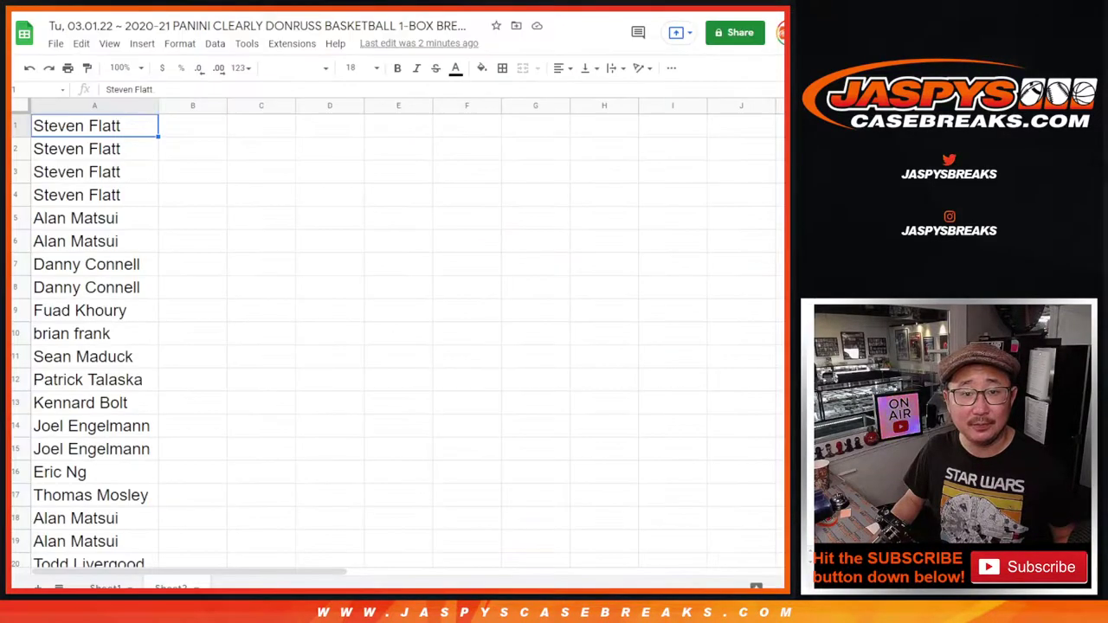
{"action": "left_click", "coordinate": [69, 518], "text": "shift"}
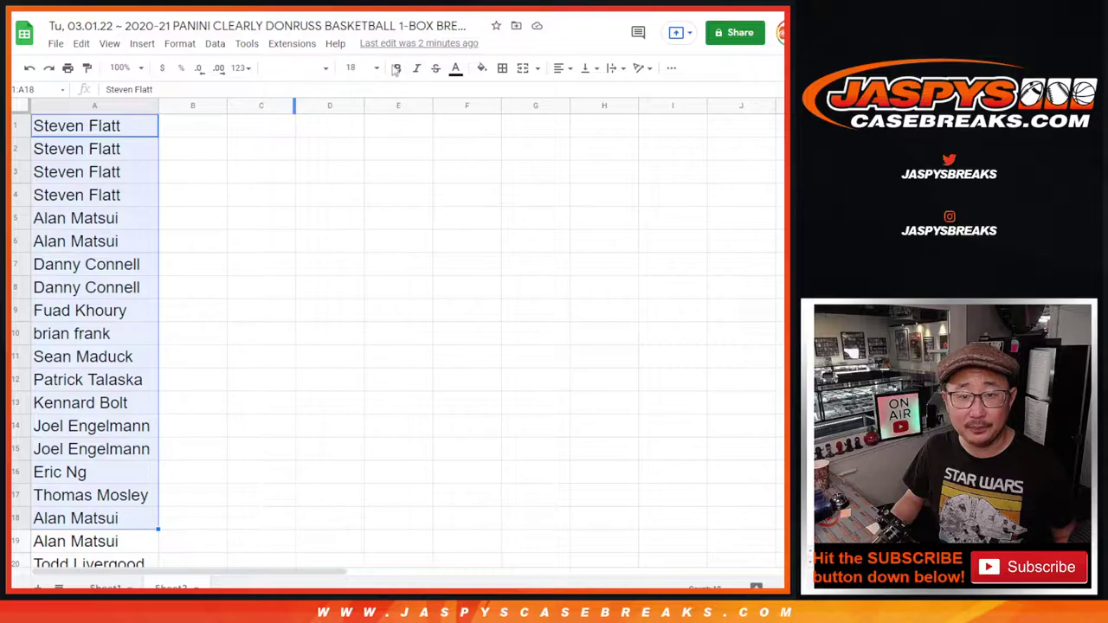
{"action": "left_click", "coordinate": [481, 67]}
{"action": "left_click", "coordinate": [551, 218]}
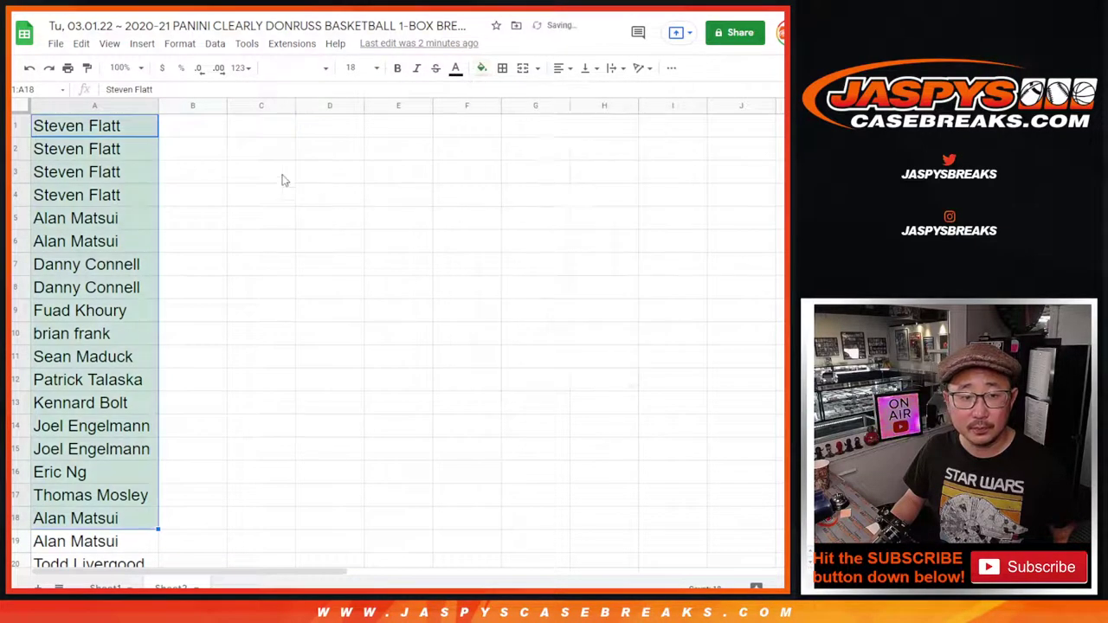
- Copy the 18 names in A1:A18 for the list randomizer
{"action": "scroll", "coordinate": [254, 232], "scroll_direction": "down", "scroll_amount": 5}
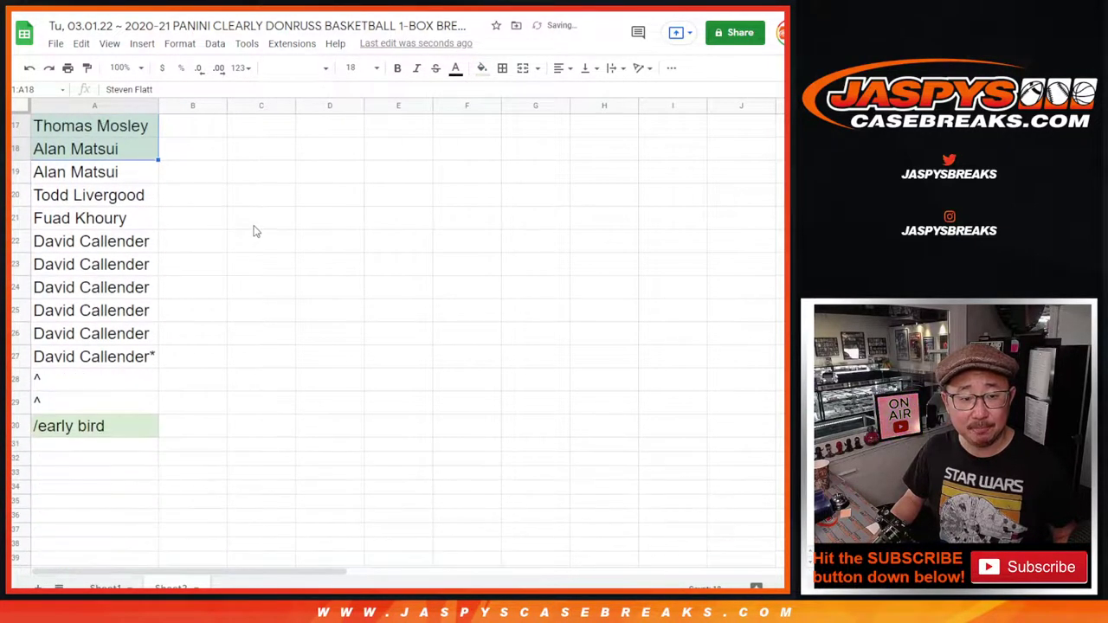
{"action": "scroll", "coordinate": [104, 418], "scroll_direction": "up", "scroll_amount": 5}
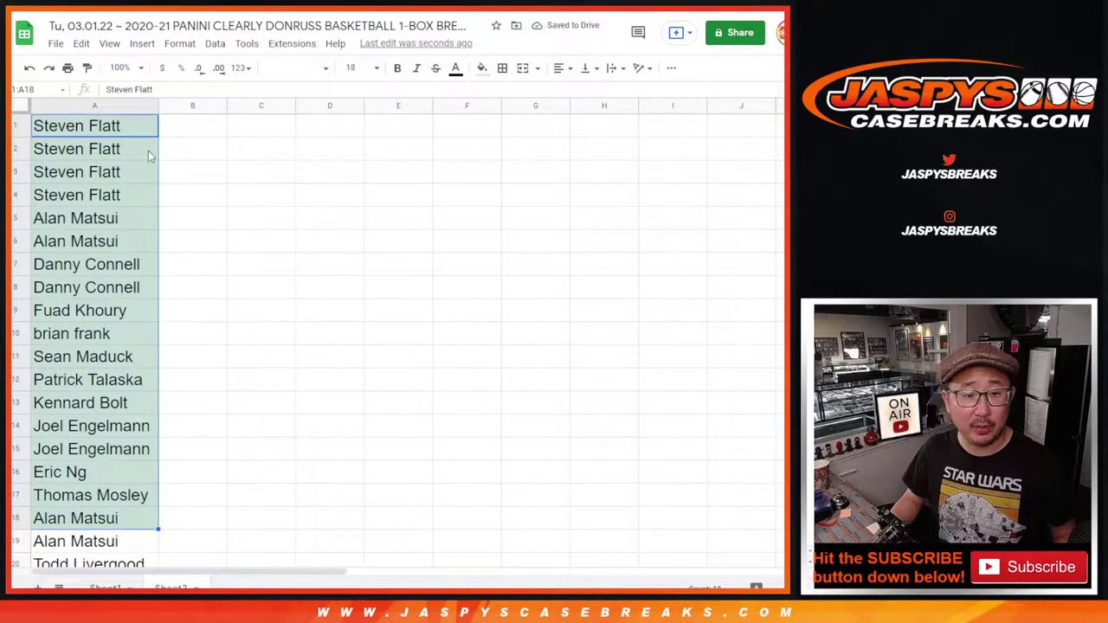
{"action": "key", "text": "Up"}
{"action": "left_click", "coordinate": [104, 518], "text": "shift"}
{"action": "key", "text": "ctrl+c"}
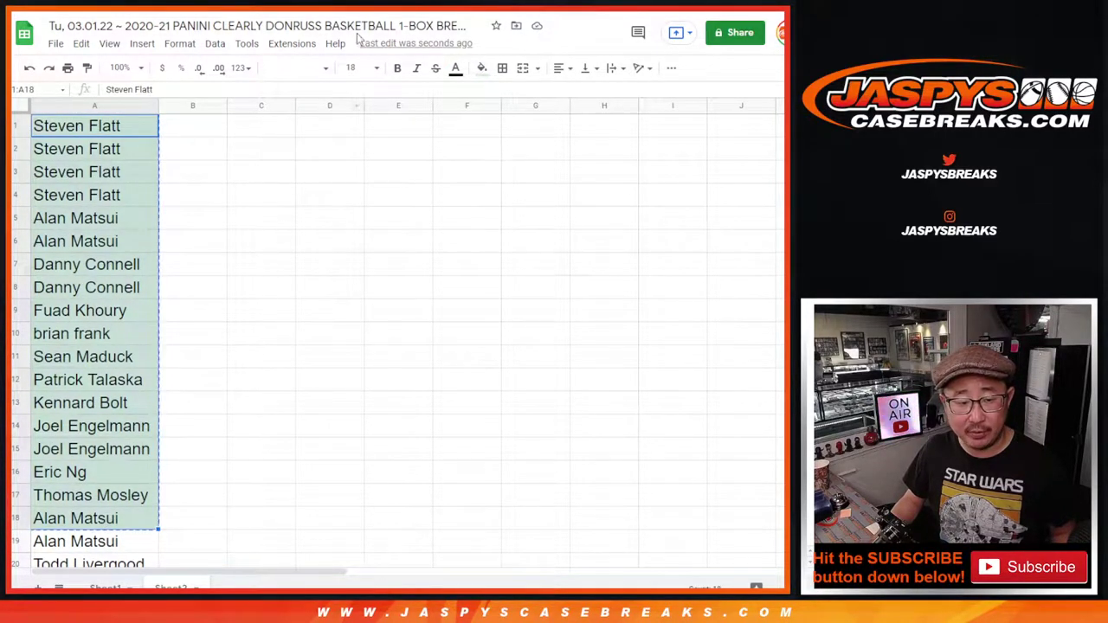
{"action": "key", "text": "alt+Tab"}
- Paste the 18 copied names into the List Randomizer and roll two dice
{"action": "left_click", "coordinate": [339, 378]}
{"action": "key", "text": "ctrl+v"}
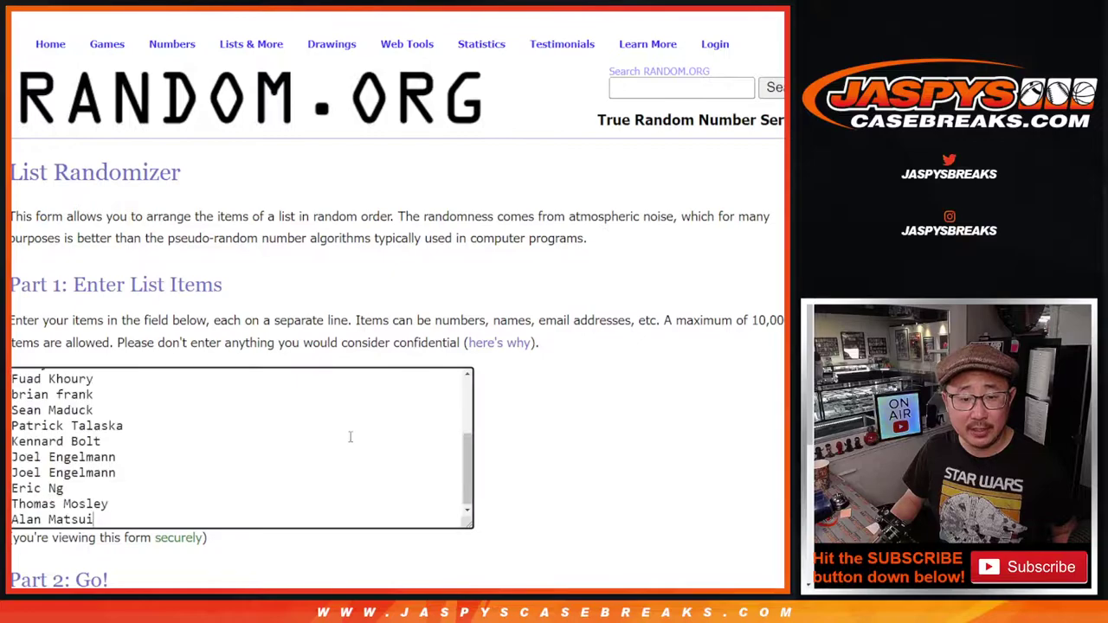
{"action": "scroll", "coordinate": [352, 438], "scroll_direction": "up", "scroll_amount": 3}
{"action": "scroll", "coordinate": [372, 364], "scroll_direction": "down", "scroll_amount": 3}
{"action": "key", "text": "ctrl+Tab"}
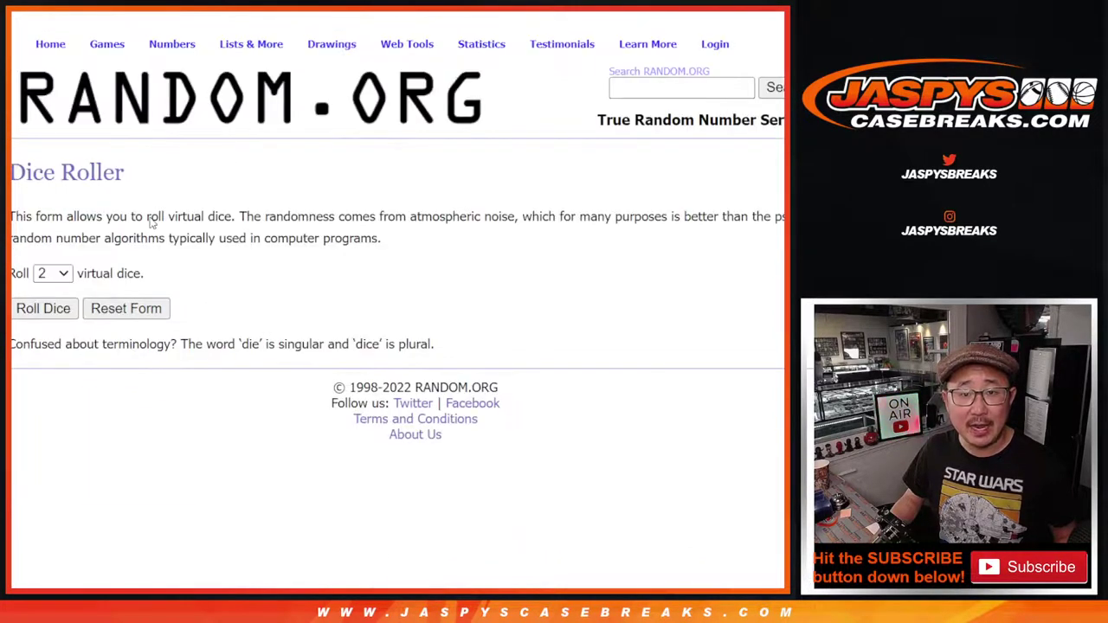
{"action": "left_click", "coordinate": [28, 316]}
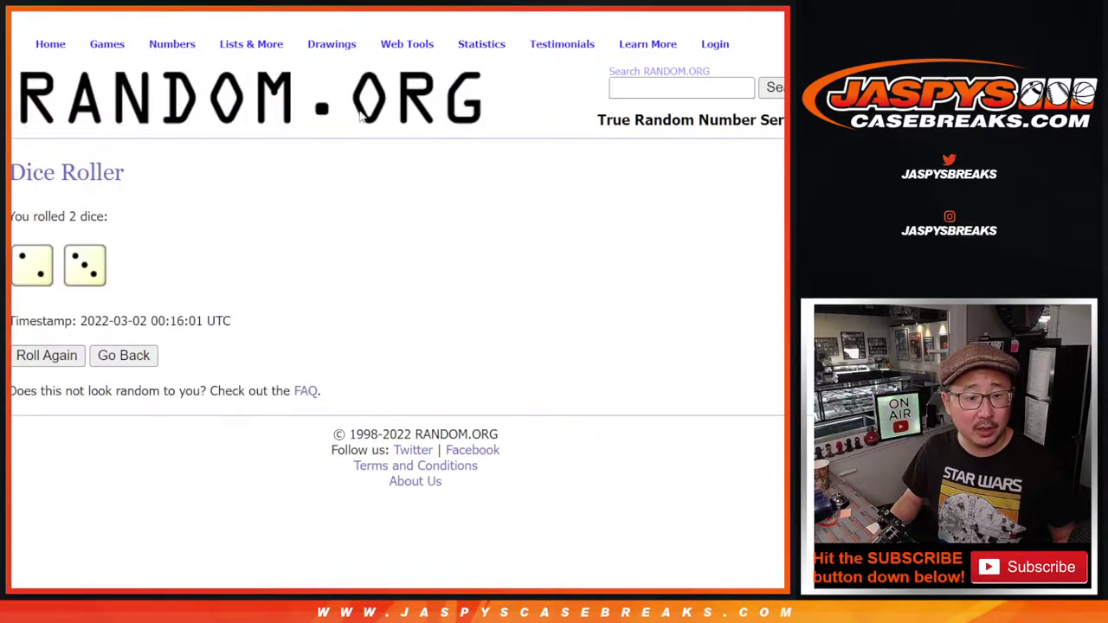
- Shuffle the 18-name list five times and highlight the top randomized name
{"action": "key", "text": "ctrl+shift+Tab"}
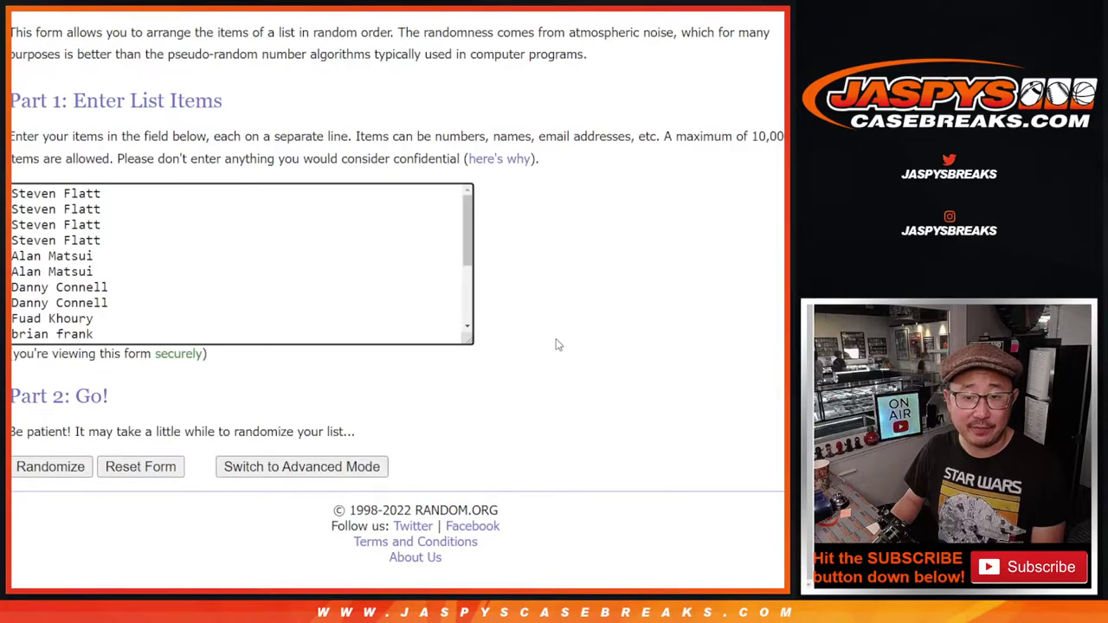
{"action": "left_click", "coordinate": [37, 468]}
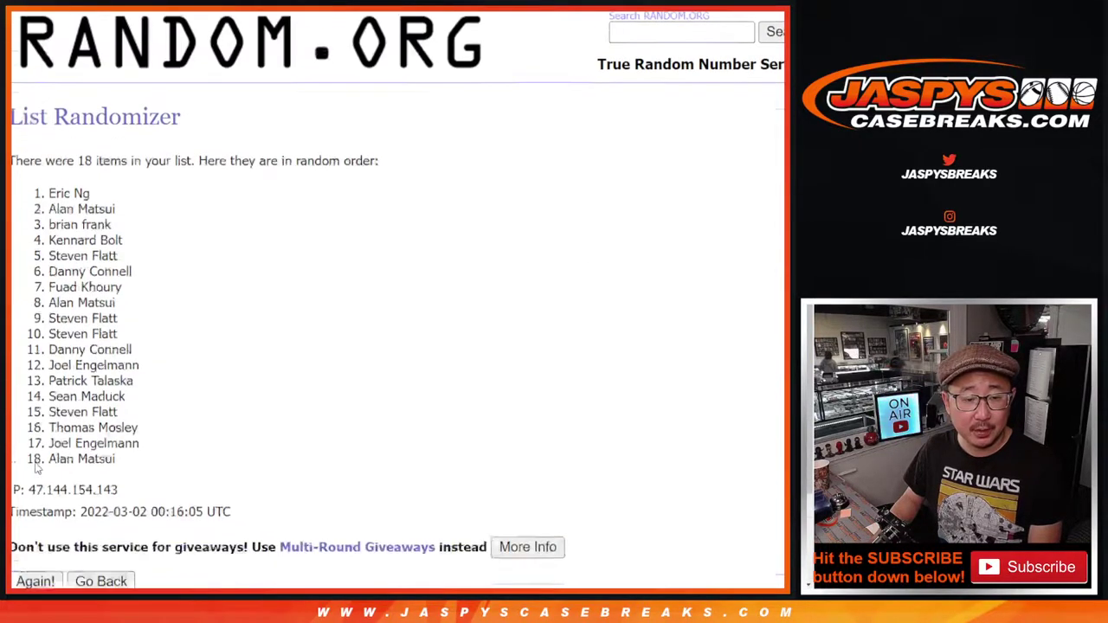
{"action": "left_click", "coordinate": [35, 468]}
{"action": "left_click", "coordinate": [35, 468]}
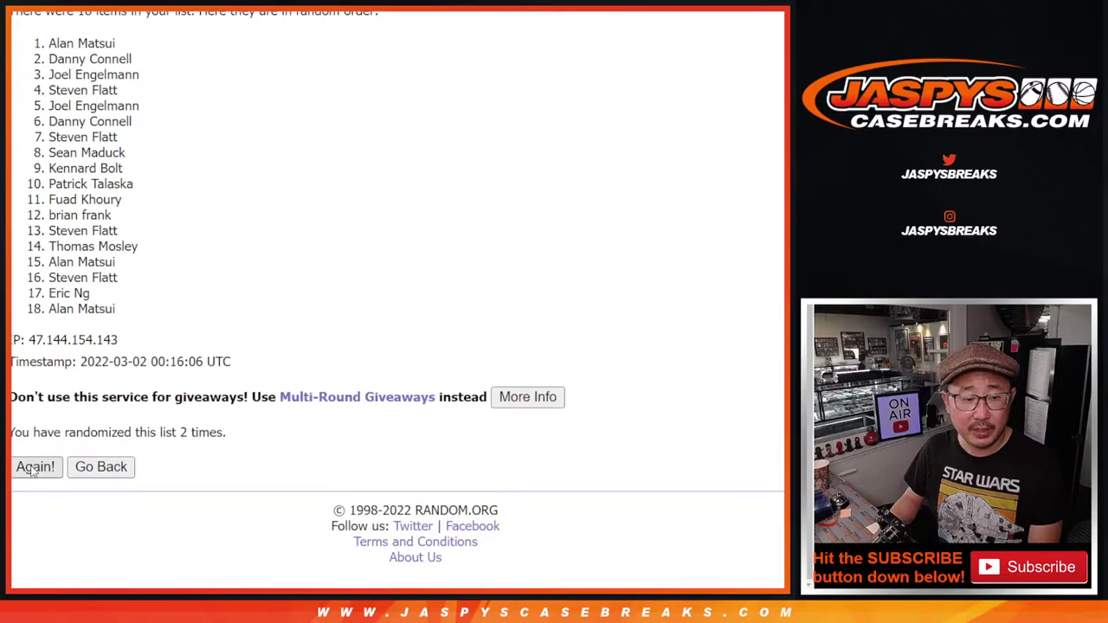
{"action": "left_click", "coordinate": [34, 467]}
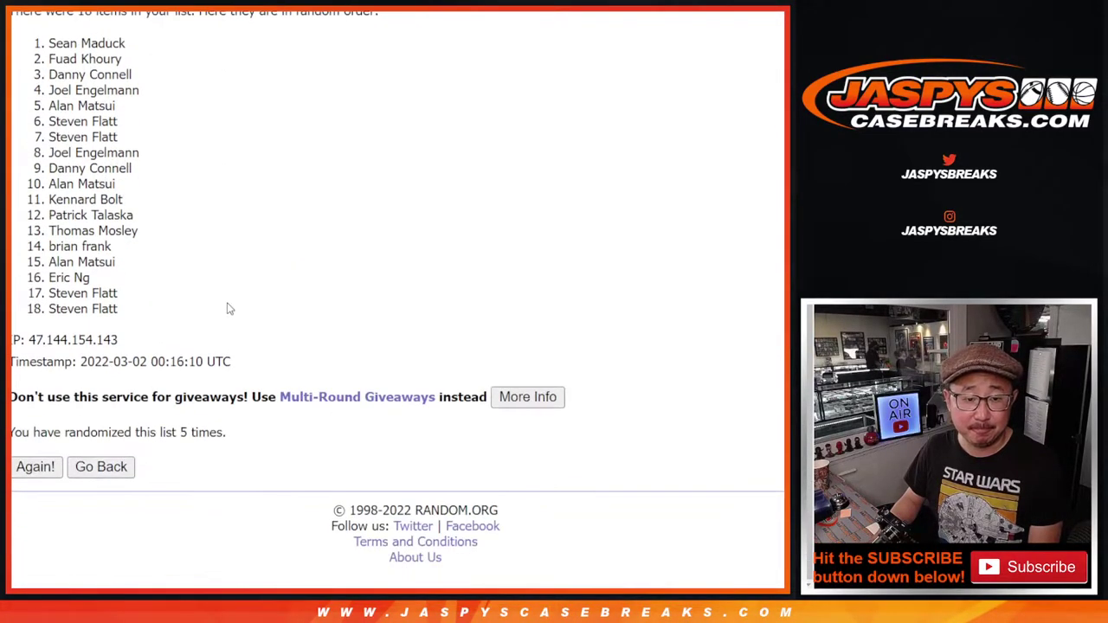
{"action": "scroll", "coordinate": [228, 309], "scroll_direction": "up", "scroll_amount": 1}
{"action": "left_click_drag", "start_coordinate": [49, 115], "coordinate": [147, 110]}
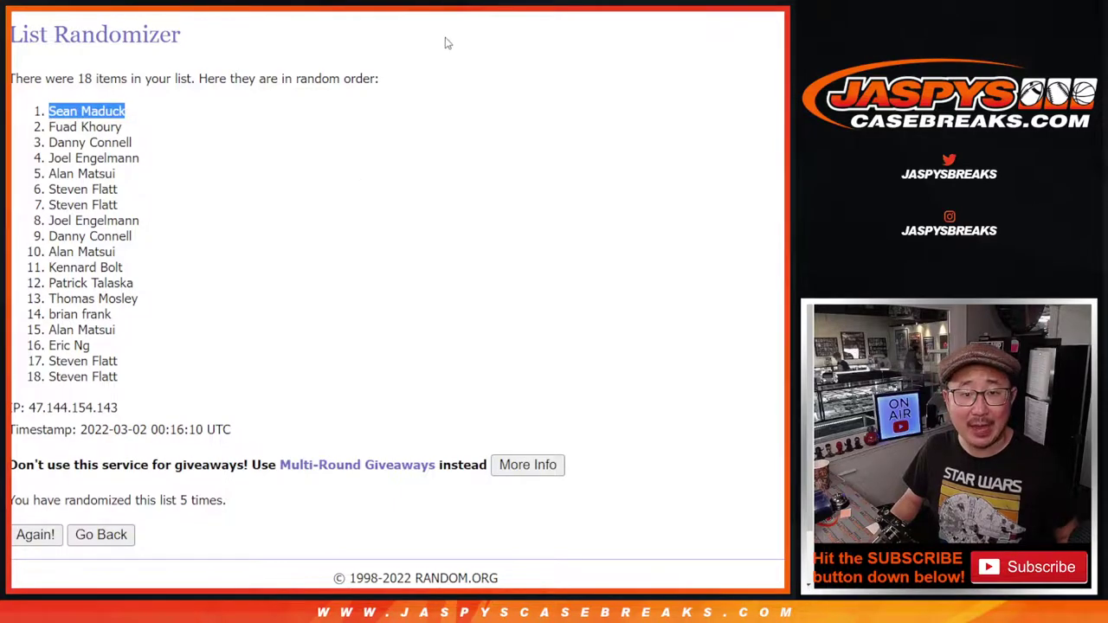
{"action": "key", "text": "ctrl+Tab"}
{"action": "key", "text": "ctrl+Tab"}
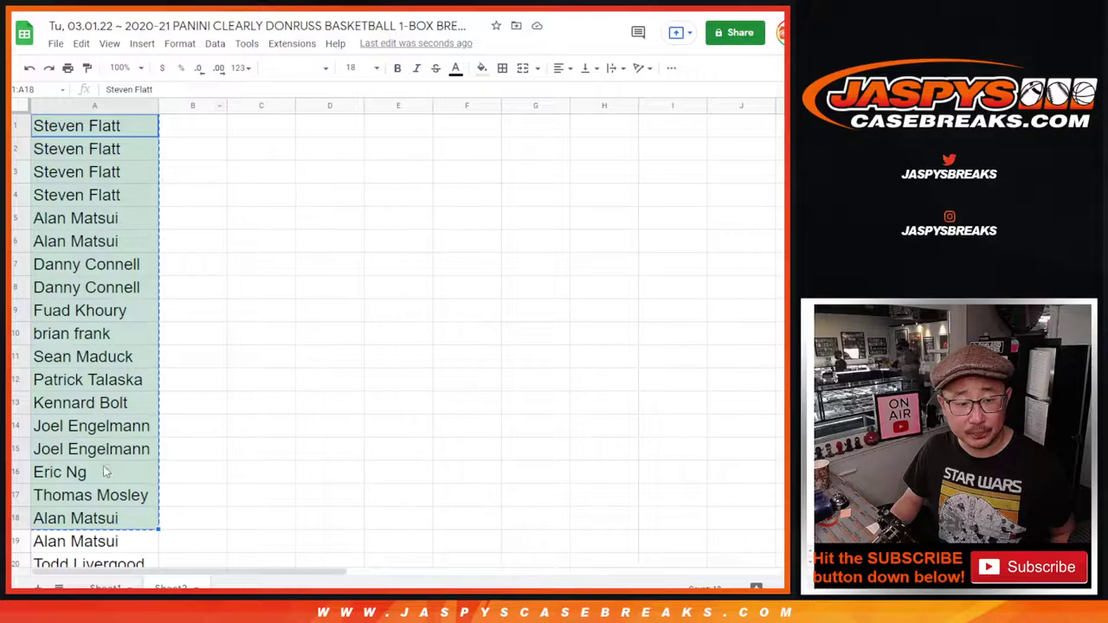
- Insert the name from A11 before '/early bird' in cell A30
{"action": "left_click", "coordinate": [91, 358]}
{"action": "scroll", "coordinate": [69, 390], "scroll_direction": "down", "scroll_amount": 5}
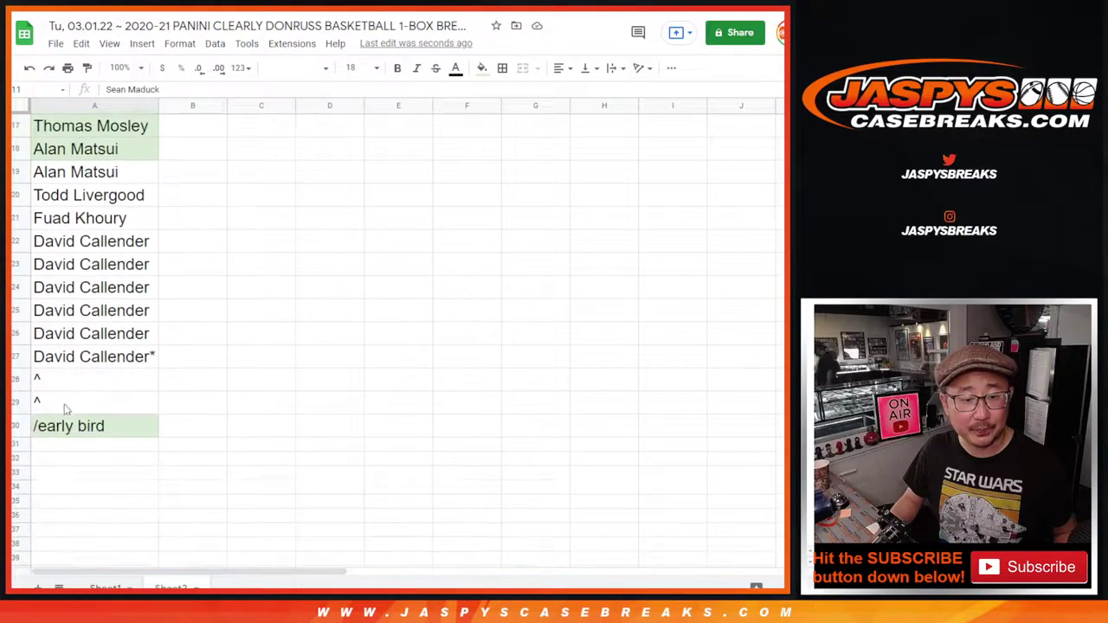
{"action": "left_click", "coordinate": [52, 428]}
{"action": "double_click", "coordinate": [52, 428]}
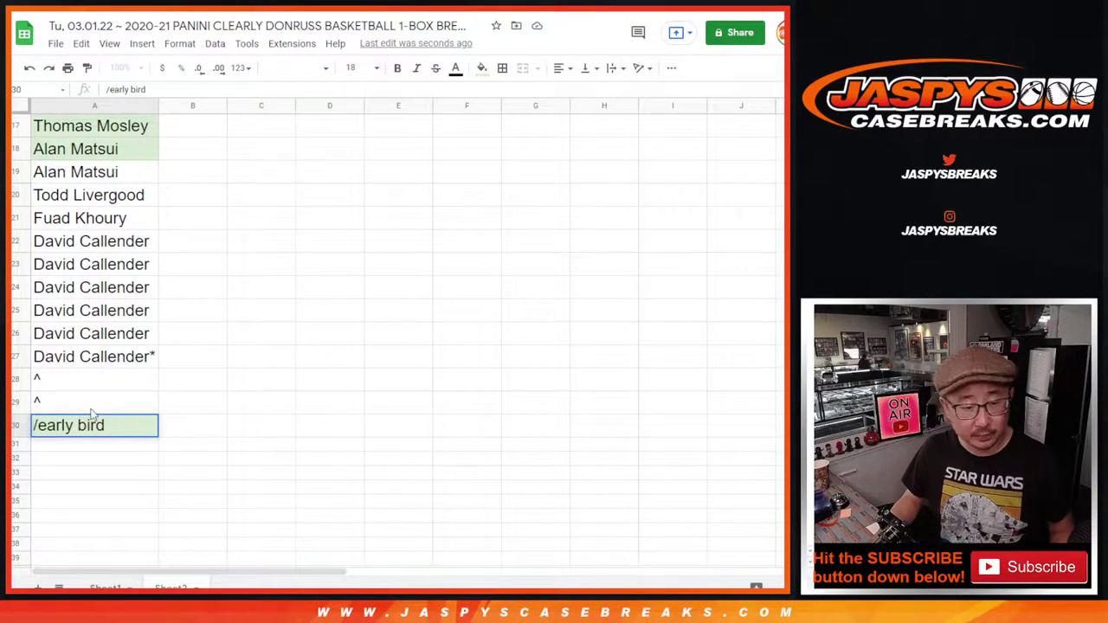
{"action": "key", "text": "ctrl+v"}
{"action": "left_click", "coordinate": [129, 381]}
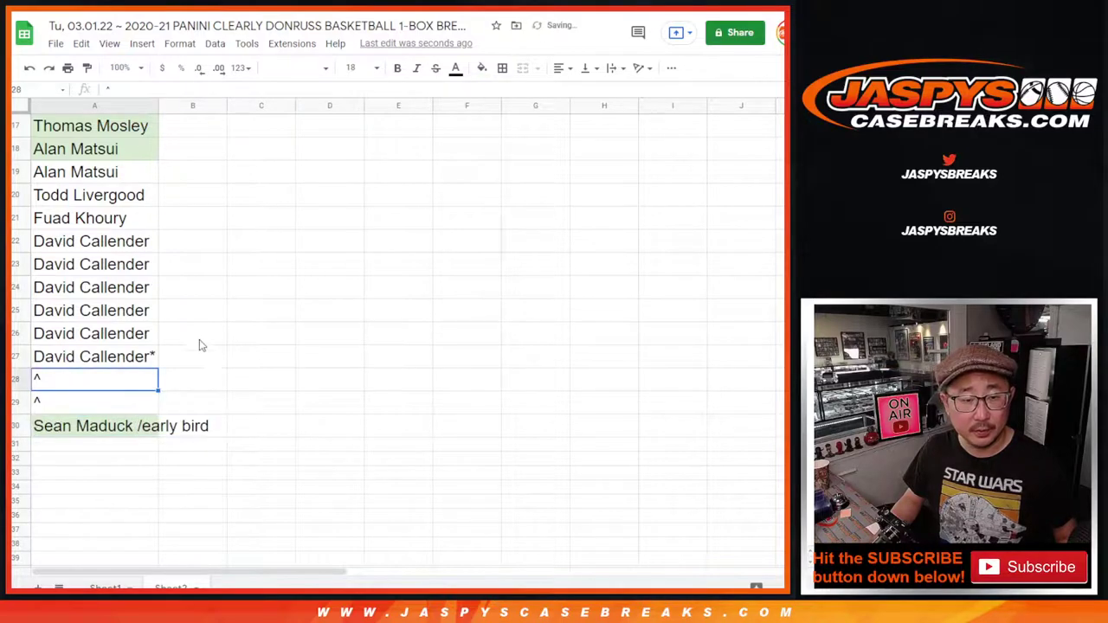
- Copy the 27 roster names in A1:A27
{"action": "left_click", "coordinate": [122, 366]}
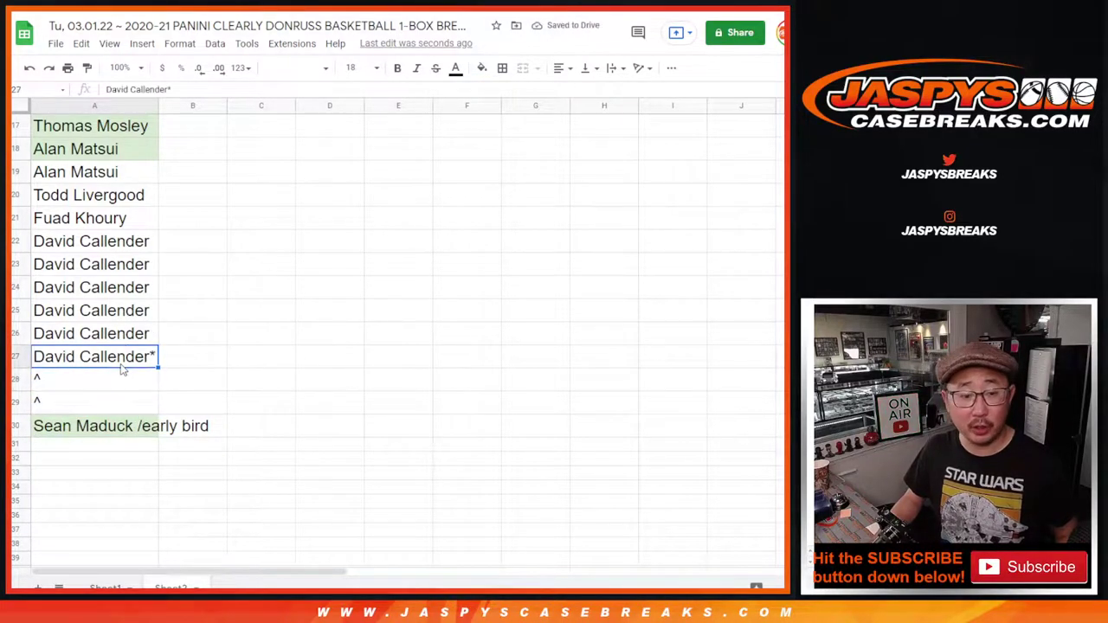
{"action": "scroll", "coordinate": [195, 348], "scroll_direction": "up", "scroll_amount": 3}
{"action": "scroll", "coordinate": [104, 347], "scroll_direction": "down", "scroll_amount": 4}
{"action": "left_click_drag", "start_coordinate": [100, 333], "coordinate": [109, 351]}
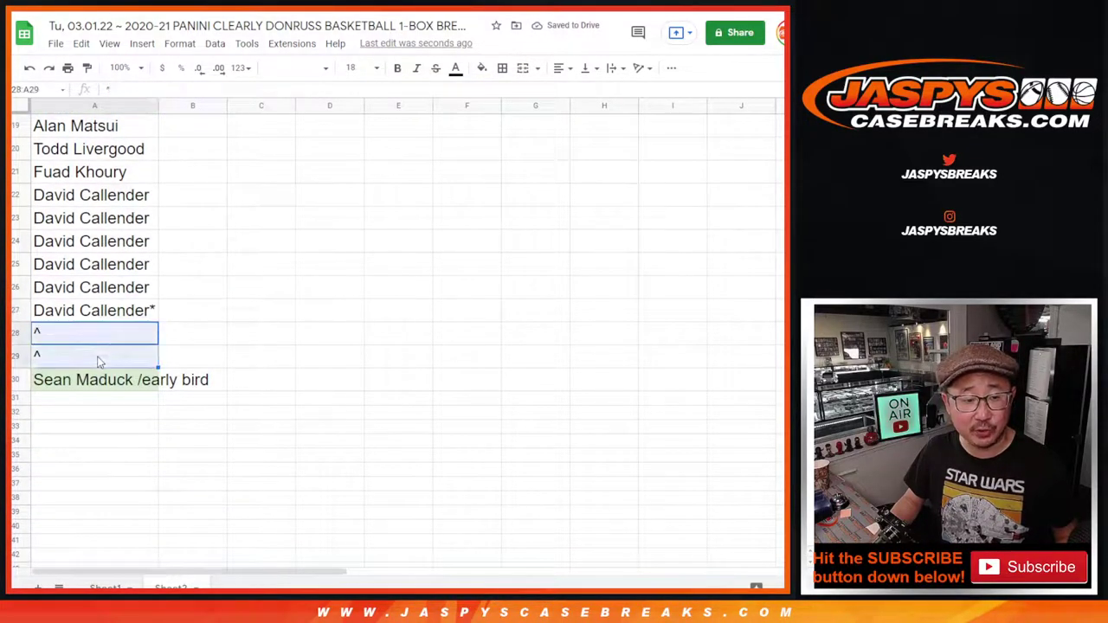
{"action": "left_click", "coordinate": [113, 319]}
{"action": "scroll", "coordinate": [134, 260], "scroll_direction": "up", "scroll_amount": 6}
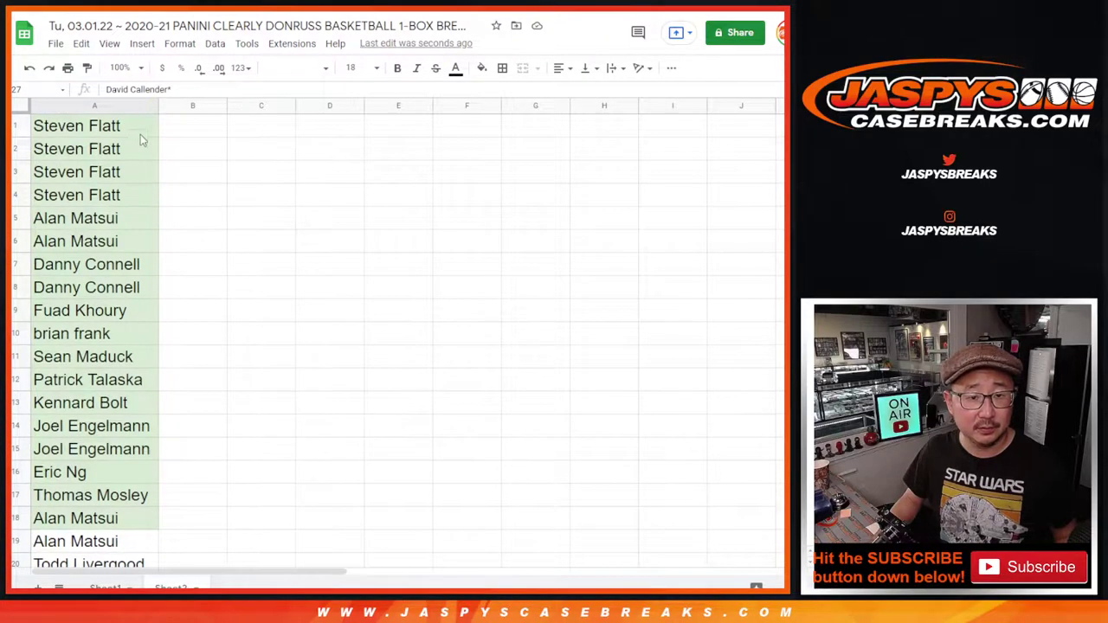
{"action": "left_click", "coordinate": [141, 134], "text": "shift"}
{"action": "key", "text": "ctrl+c"}
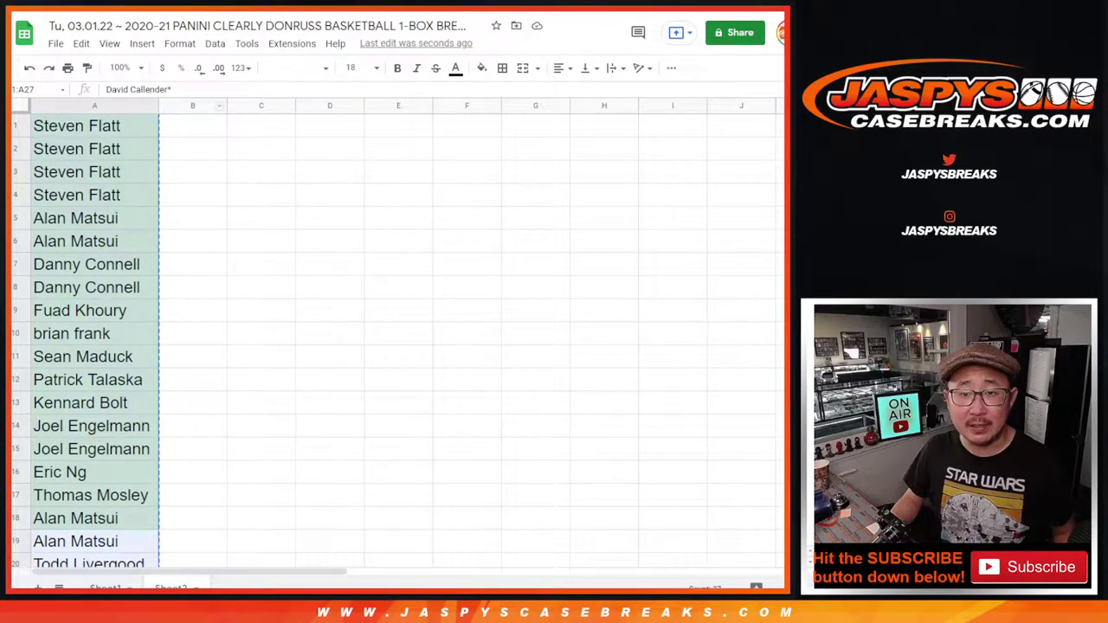
- Paste the 27 roster names into the List Randomizer and roll two dice totalling 7
{"action": "key", "text": "ctrl+Tab"}
{"action": "key", "text": "ctrl+Tab"}
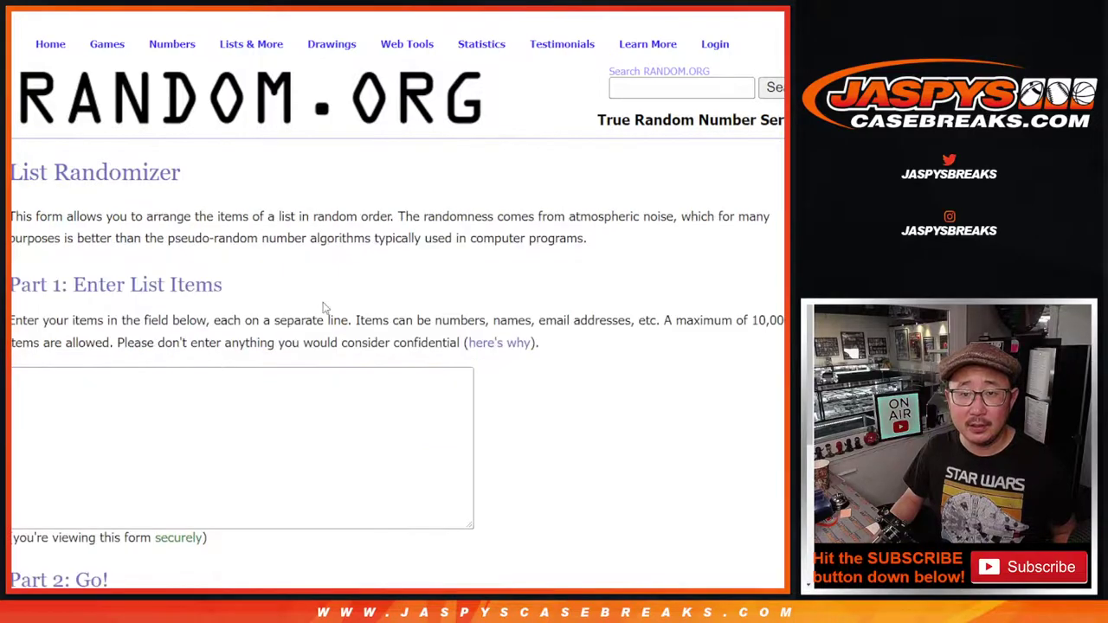
{"action": "left_click", "coordinate": [257, 413]}
{"action": "key", "text": "ctrl+v"}
{"action": "scroll", "coordinate": [379, 430], "scroll_direction": "up", "scroll_amount": 6}
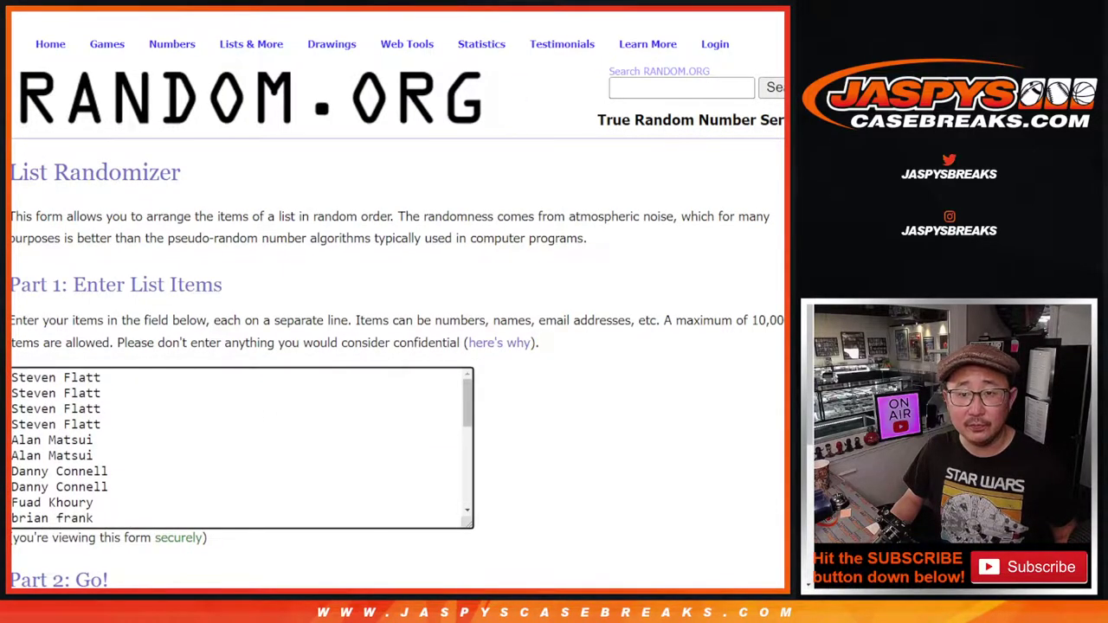
{"action": "key", "text": "ctrl+shift+Tab"}
{"action": "left_click", "coordinate": [46, 309]}
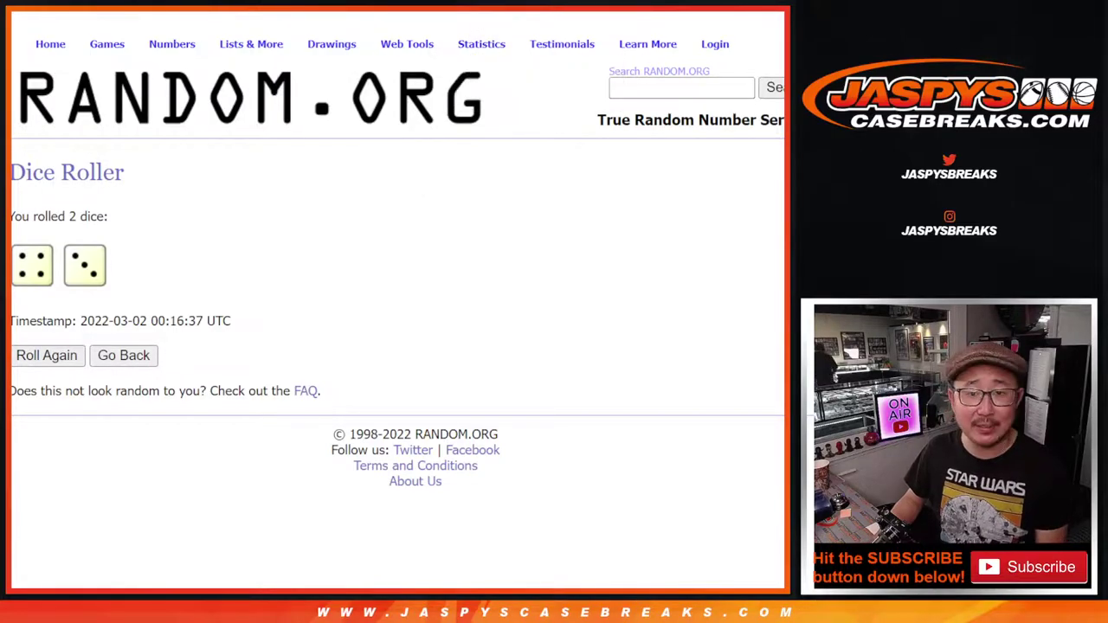
- Randomize the 27-name list seven times
{"action": "key", "text": "ctrl+Tab"}
{"action": "scroll", "coordinate": [362, 374], "scroll_direction": "down", "scroll_amount": 2}
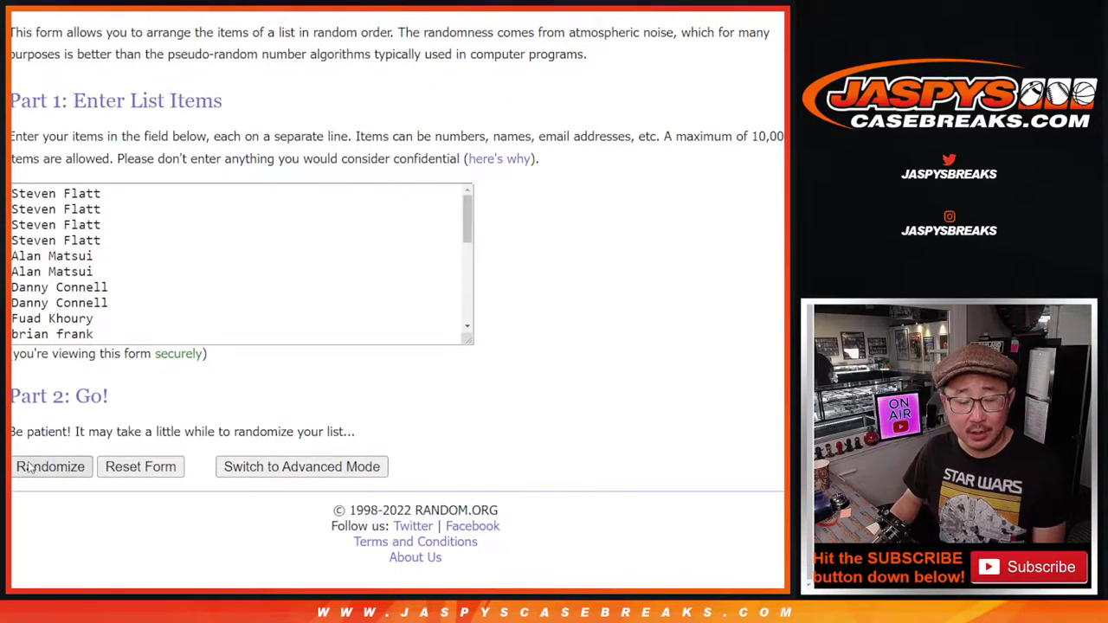
{"action": "left_click", "coordinate": [30, 469]}
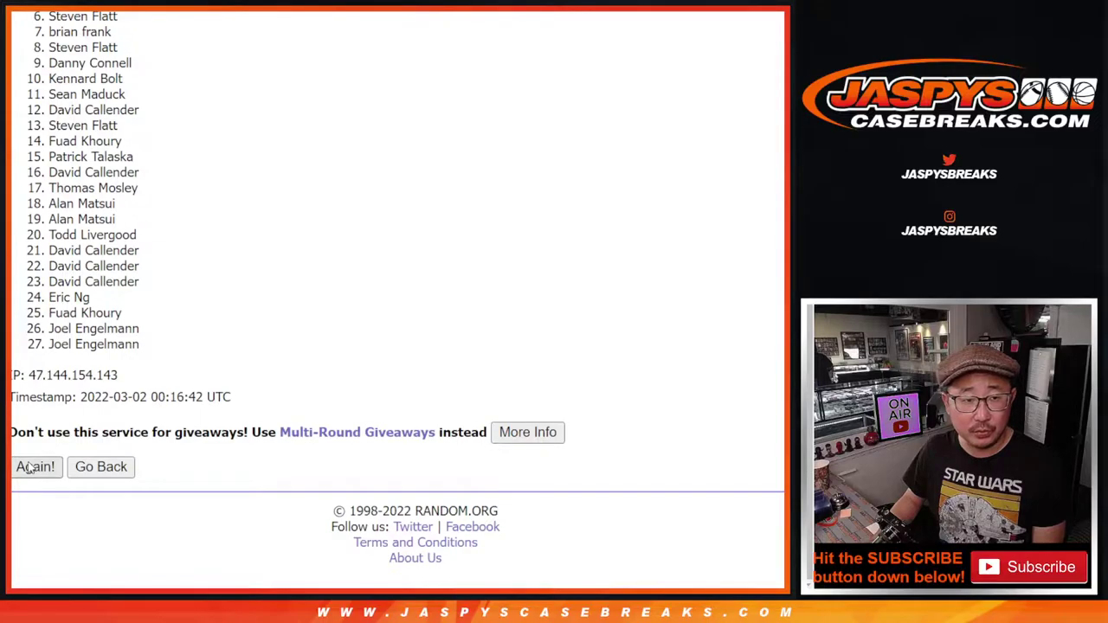
{"action": "left_click", "coordinate": [30, 468]}
{"action": "left_click", "coordinate": [29, 469]}
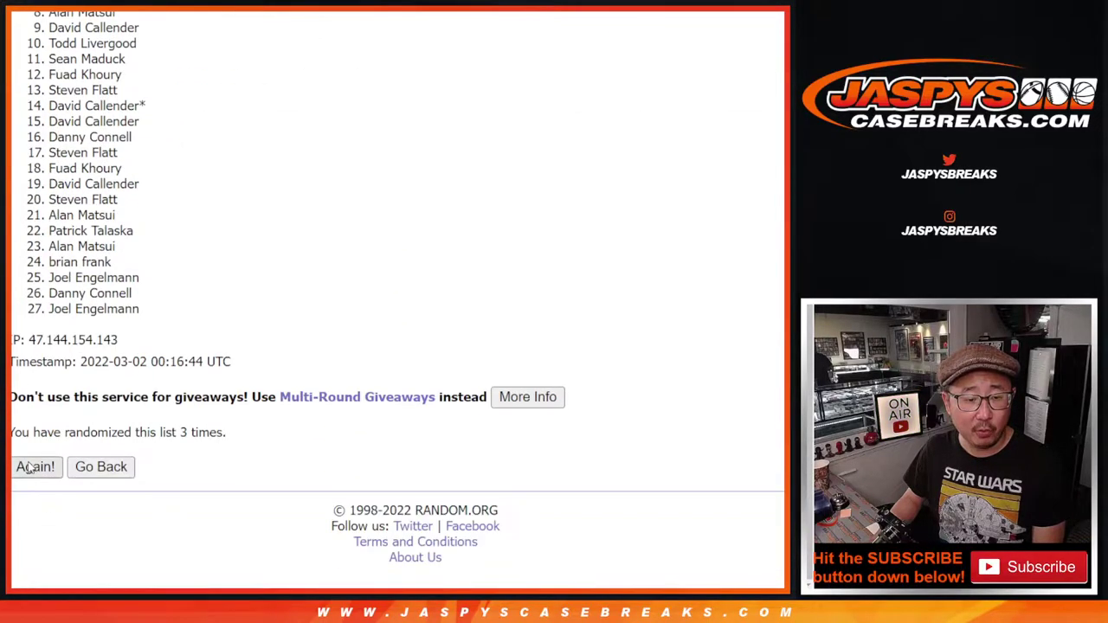
{"action": "left_click", "coordinate": [29, 468]}
{"action": "left_click", "coordinate": [29, 468]}
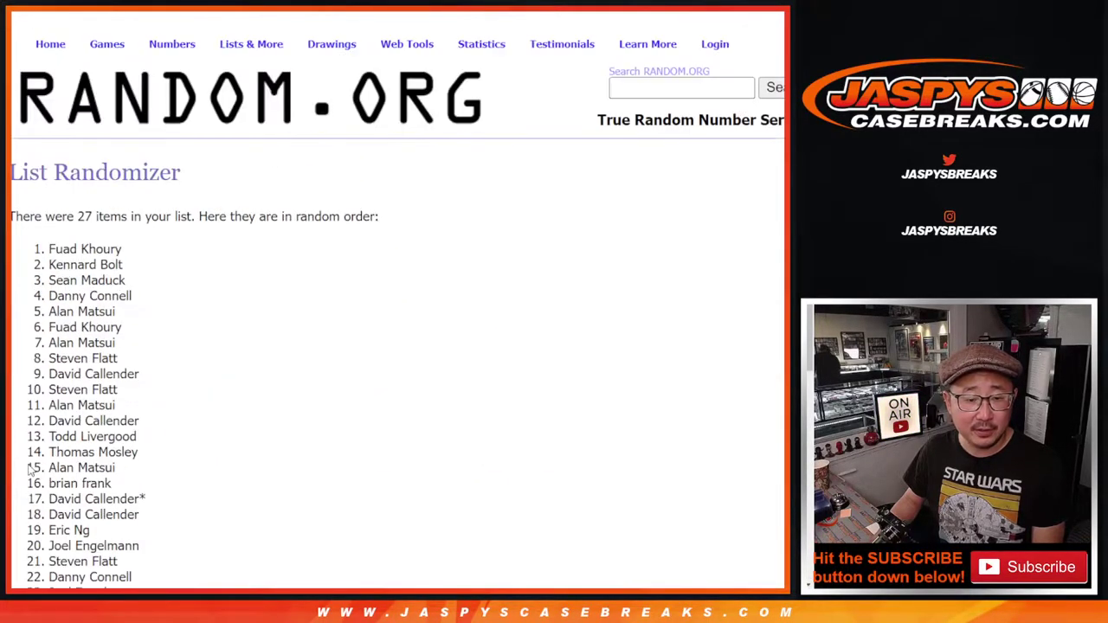
{"action": "left_click", "coordinate": [29, 469]}
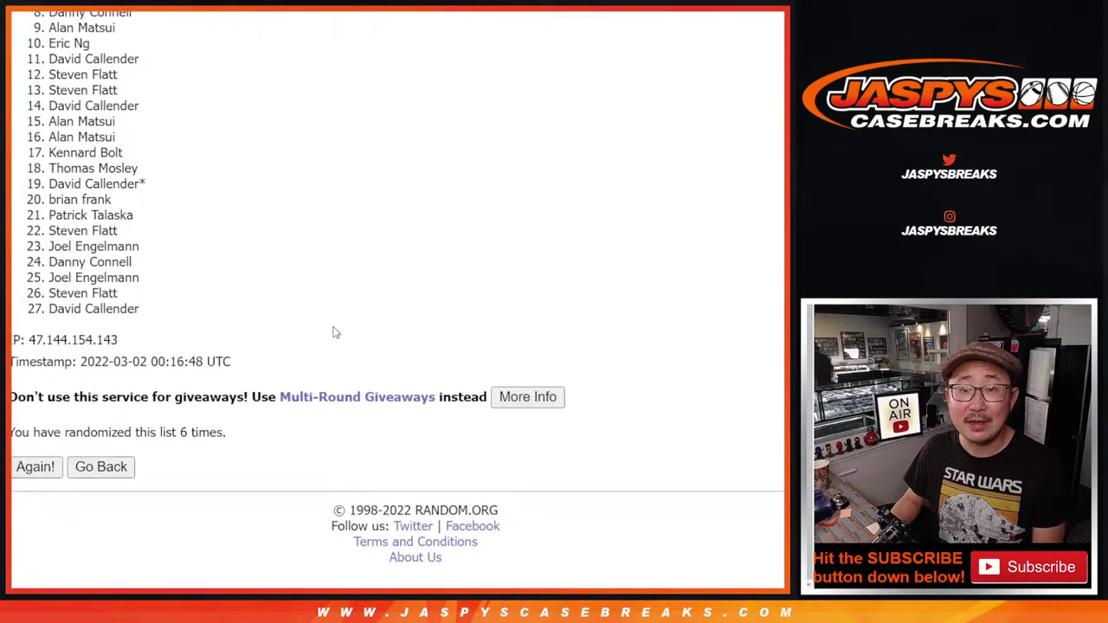
{"action": "key", "text": "Return"}
{"action": "scroll", "coordinate": [357, 392], "scroll_direction": "up", "scroll_amount": 3}
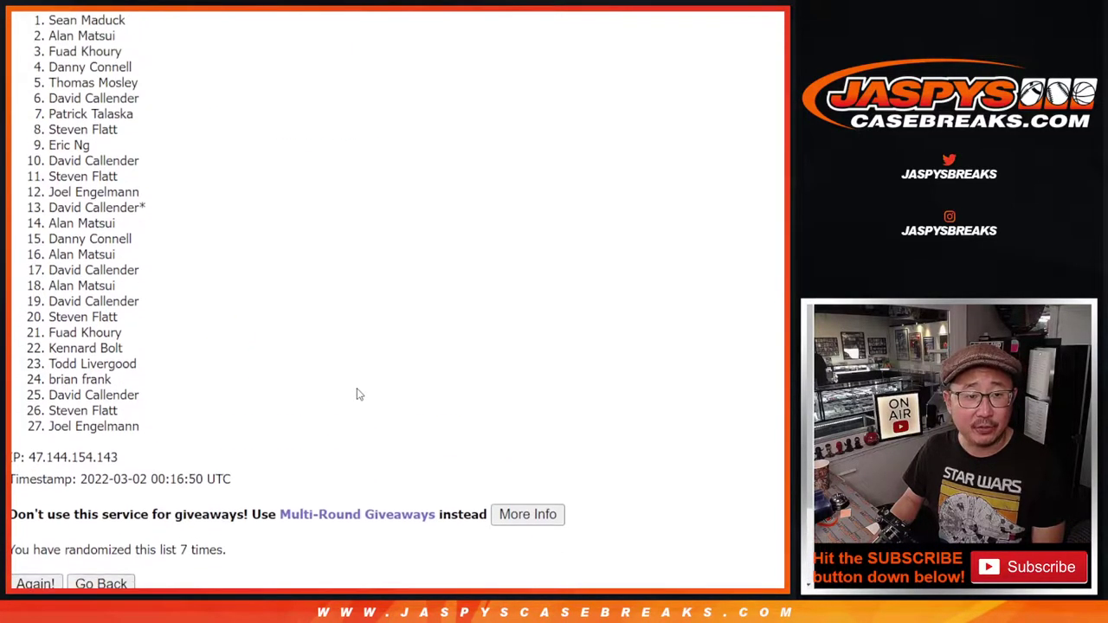
- Paste the top two randomized names over the ^ placeholders in A28:A29
{"action": "left_click_drag", "start_coordinate": [50, 106], "coordinate": [132, 124]}
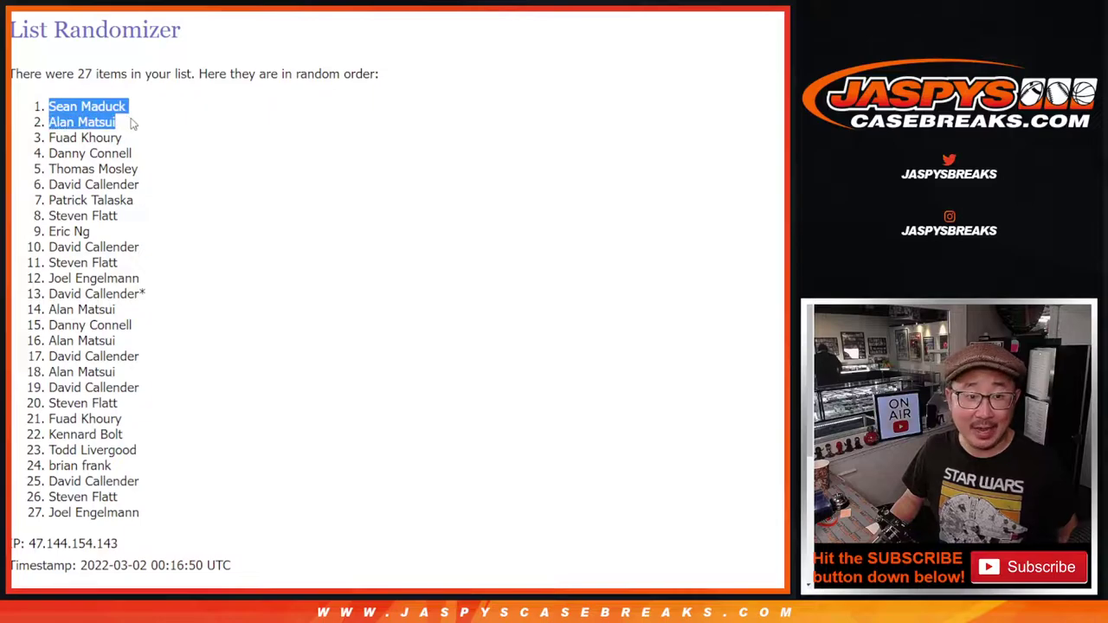
{"action": "key", "text": "ctrl+Tab"}
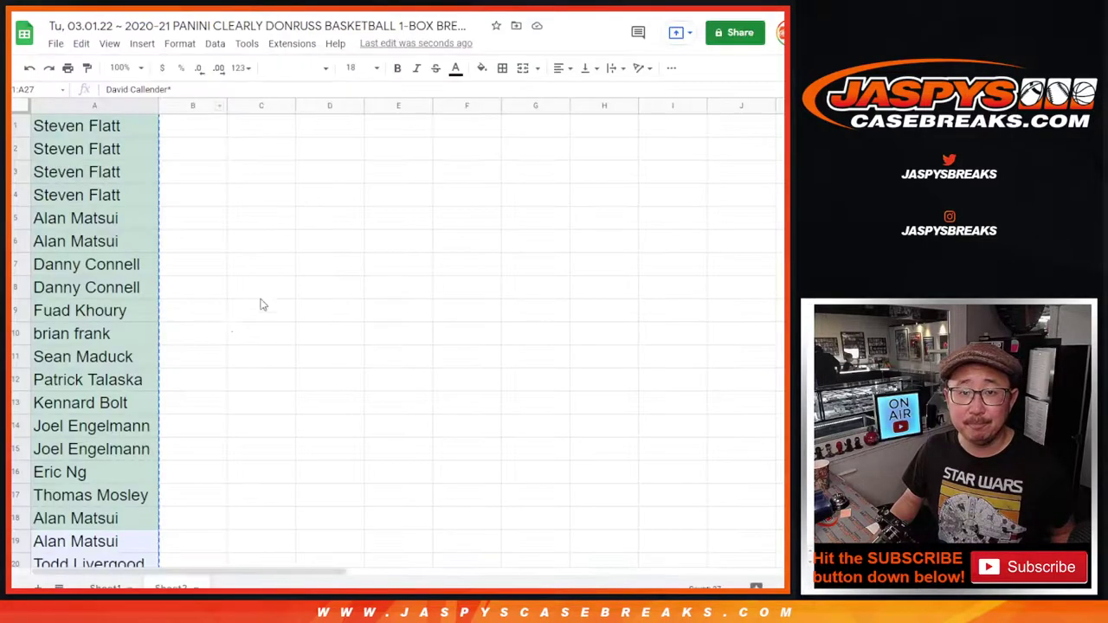
{"action": "scroll", "coordinate": [173, 420], "scroll_direction": "down", "scroll_amount": 5}
{"action": "left_click", "coordinate": [65, 424]}
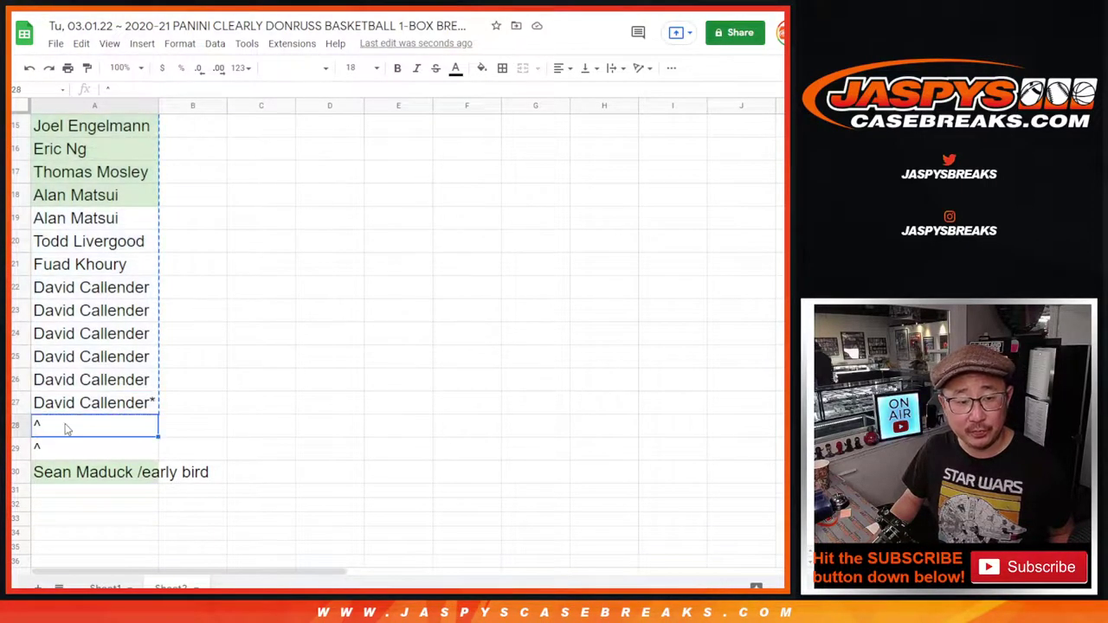
{"action": "key", "text": "ctrl+v"}
- Append an asterisk to each winner name in A28 and A29
{"action": "double_click", "coordinate": [136, 421]}
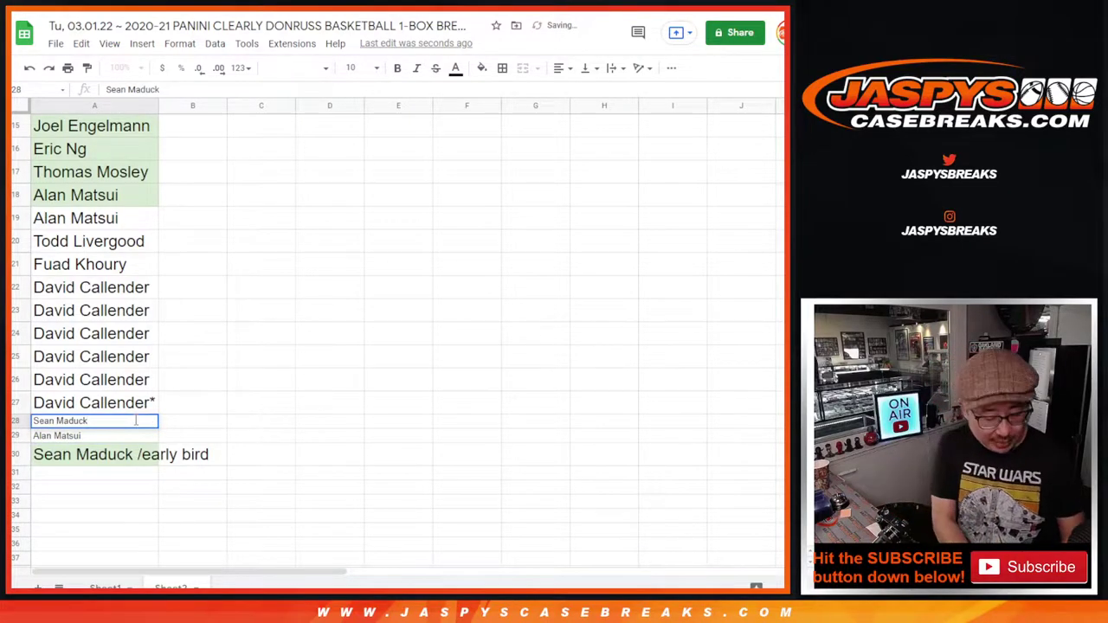
{"action": "type", "text": "*"}
{"action": "key", "text": "Return"}
{"action": "key", "text": "Return"}
{"action": "type", "text": "*"}
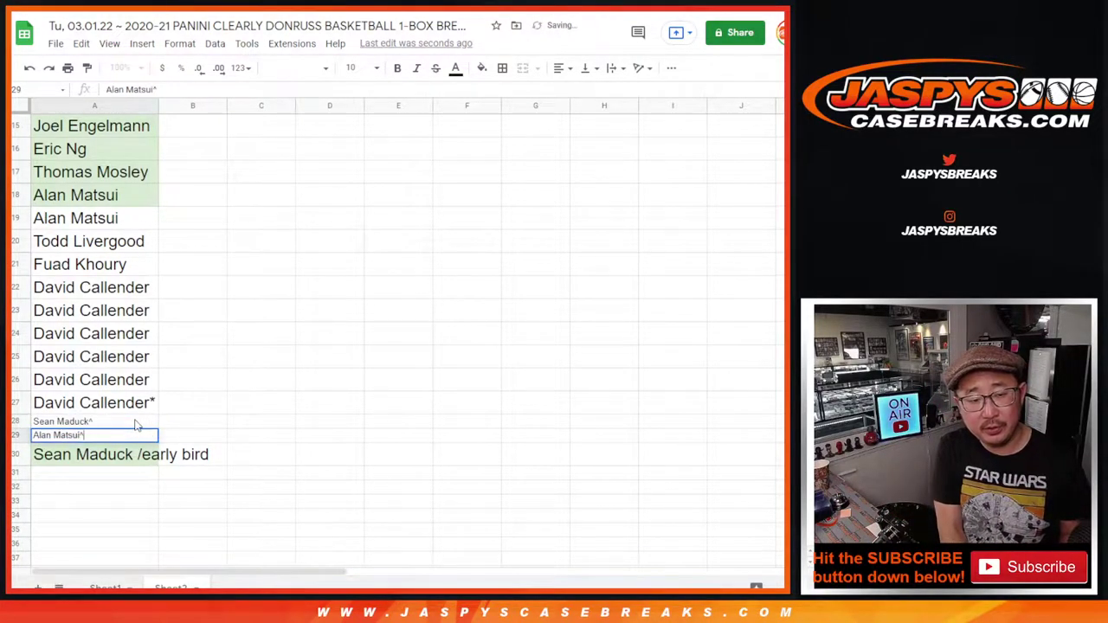
{"action": "key", "text": "Return"}
- Set the two winner names in A28:A29 to font size 18
{"action": "left_click", "coordinate": [136, 425]}
{"action": "left_click_drag", "start_coordinate": [136, 424], "coordinate": [133, 438]}
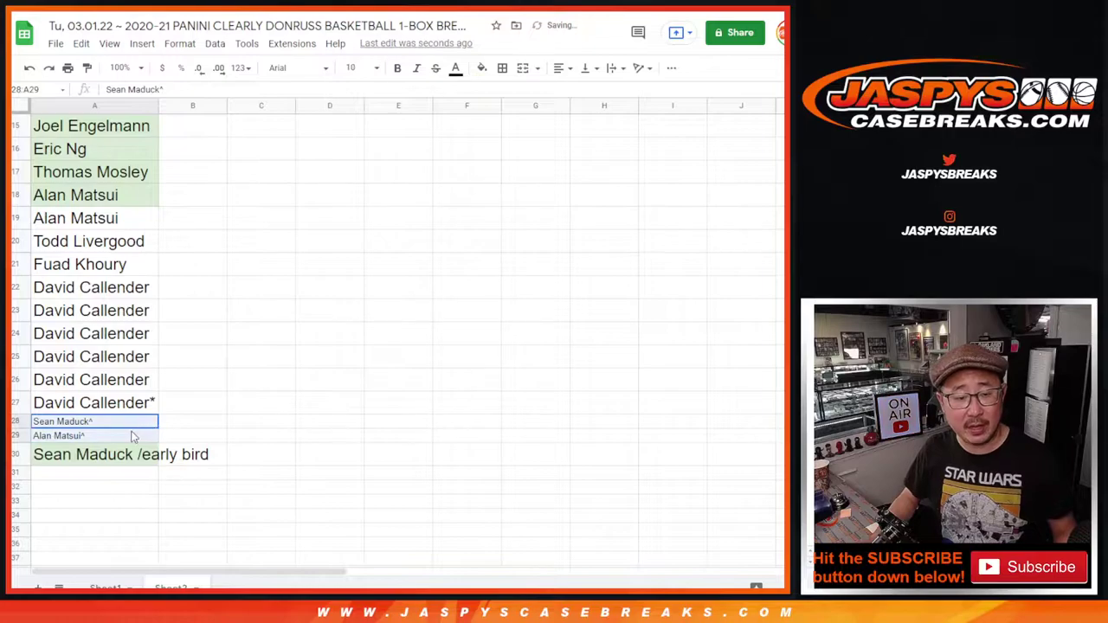
{"action": "left_click", "coordinate": [351, 68]}
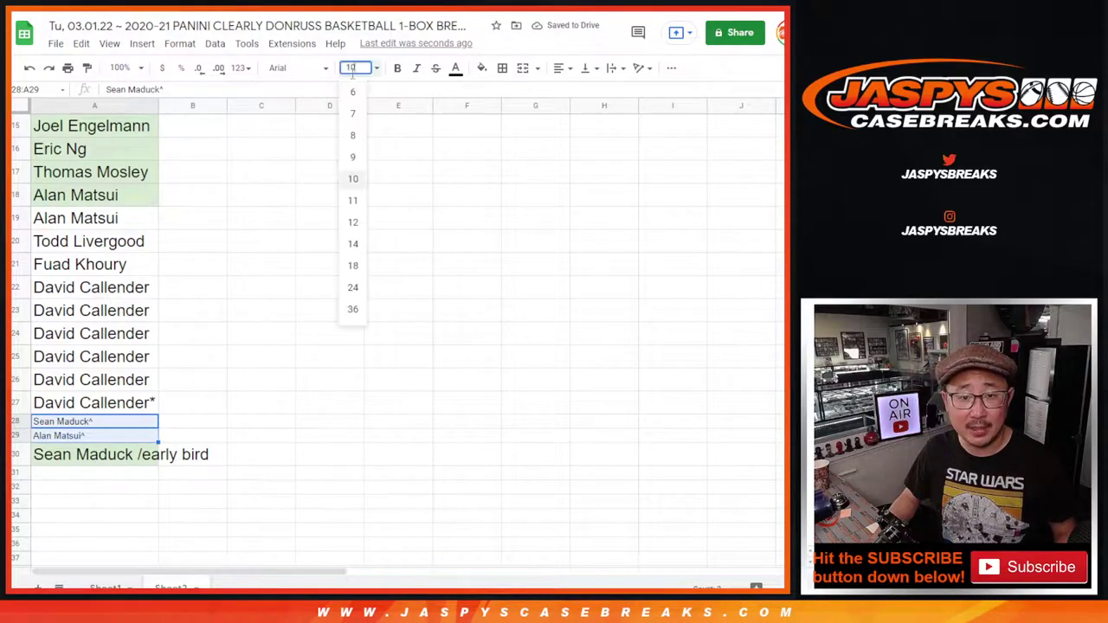
{"action": "left_click", "coordinate": [352, 265]}
{"action": "left_click", "coordinate": [136, 293]}
{"action": "key", "text": "ctrl+a"}
- Copy the full 30-name list A1:A30 into the List Randomizer
{"action": "key", "text": "ctrl+c"}
{"action": "scroll", "coordinate": [197, 294], "scroll_direction": "up", "scroll_amount": 5}
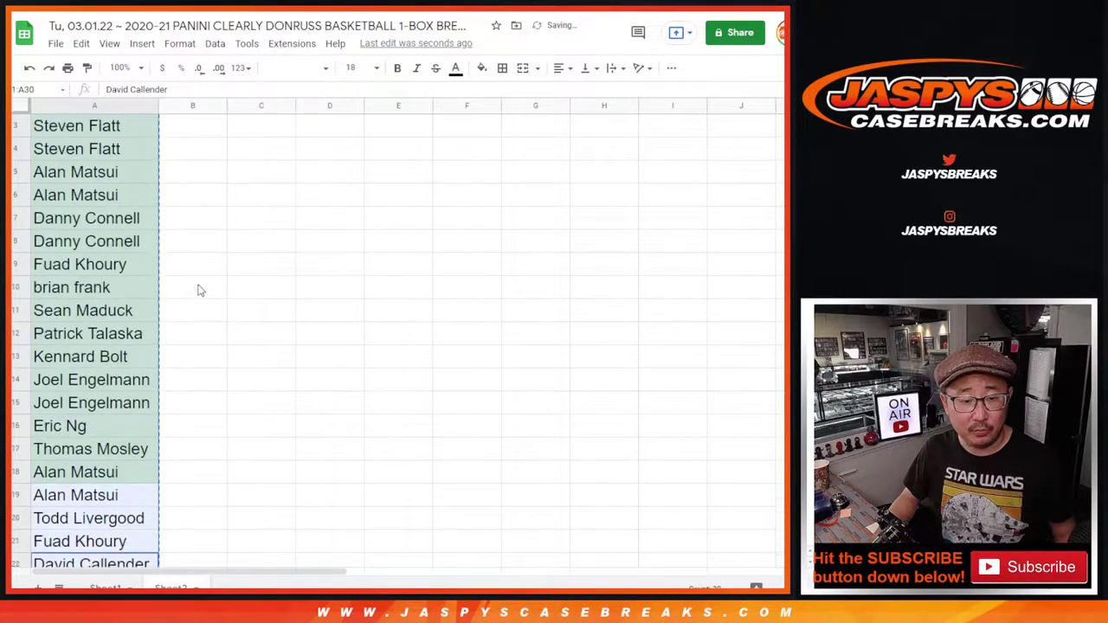
{"action": "key", "text": "ctrl+shift+Page_Down"}
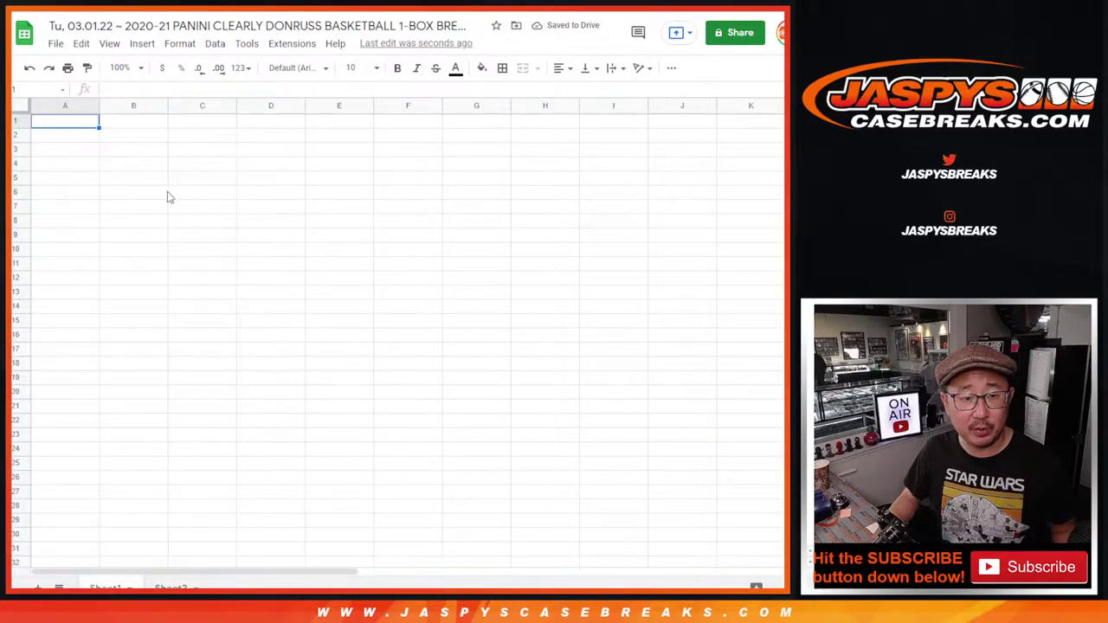
{"action": "key", "text": "ctrl+Tab"}
{"action": "left_click", "coordinate": [285, 363]}
{"action": "key", "text": "ctrl+v"}
{"action": "scroll", "coordinate": [384, 421], "scroll_direction": "up", "scroll_amount": 5}
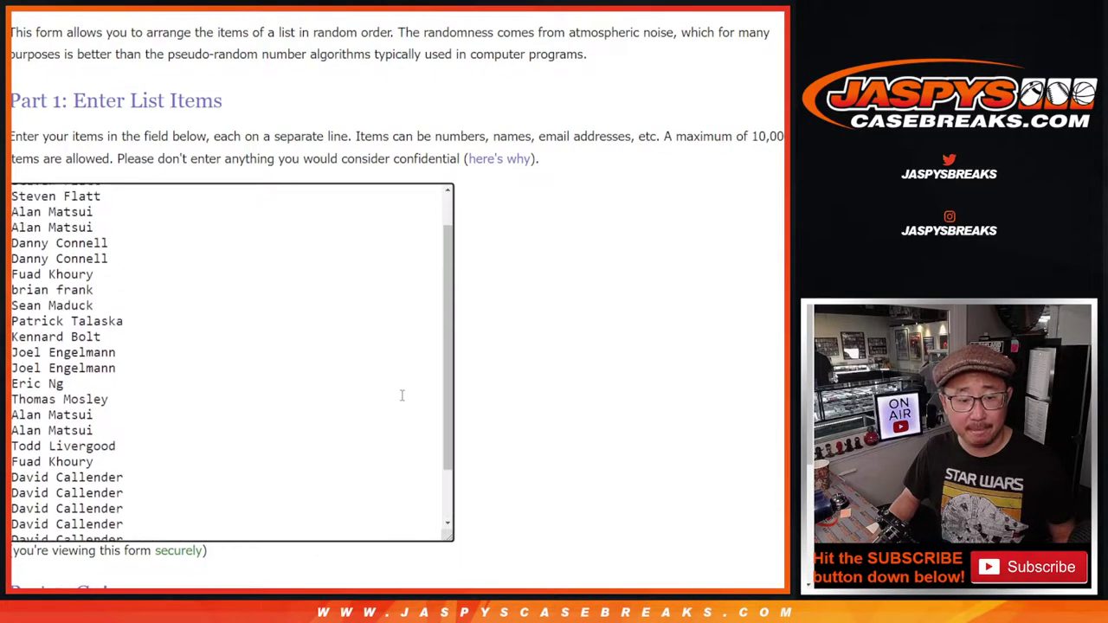
- Look over the NBA team list and the dice roll result of 3
{"action": "key", "text": "ctrl+Tab"}
{"action": "scroll", "coordinate": [346, 311], "scroll_direction": "up", "scroll_amount": 5}
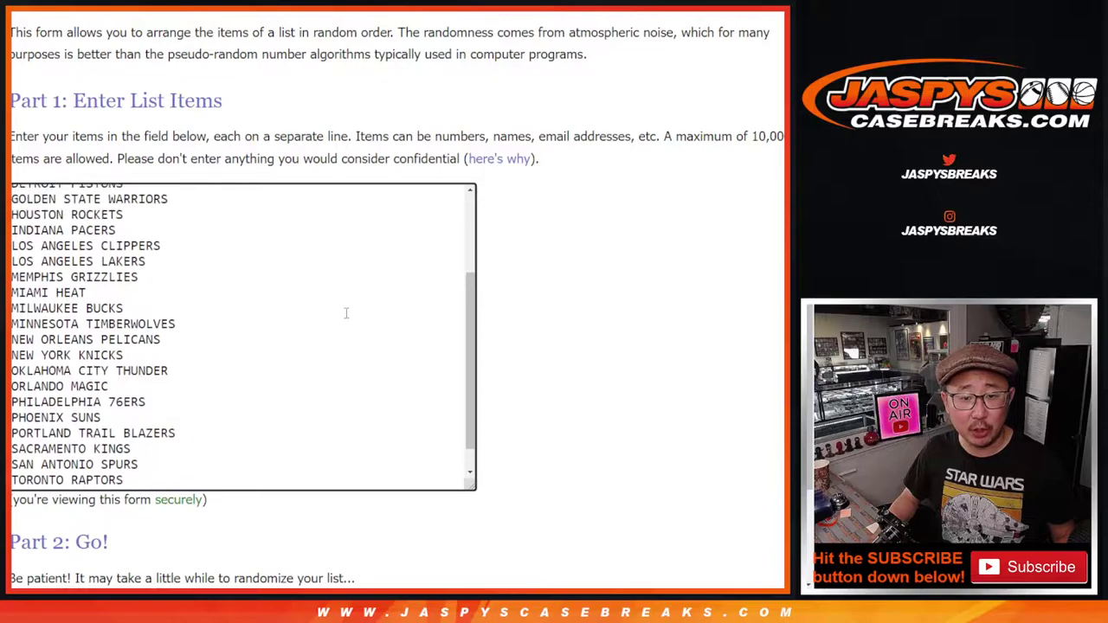
{"action": "key", "text": "ctrl+Tab"}
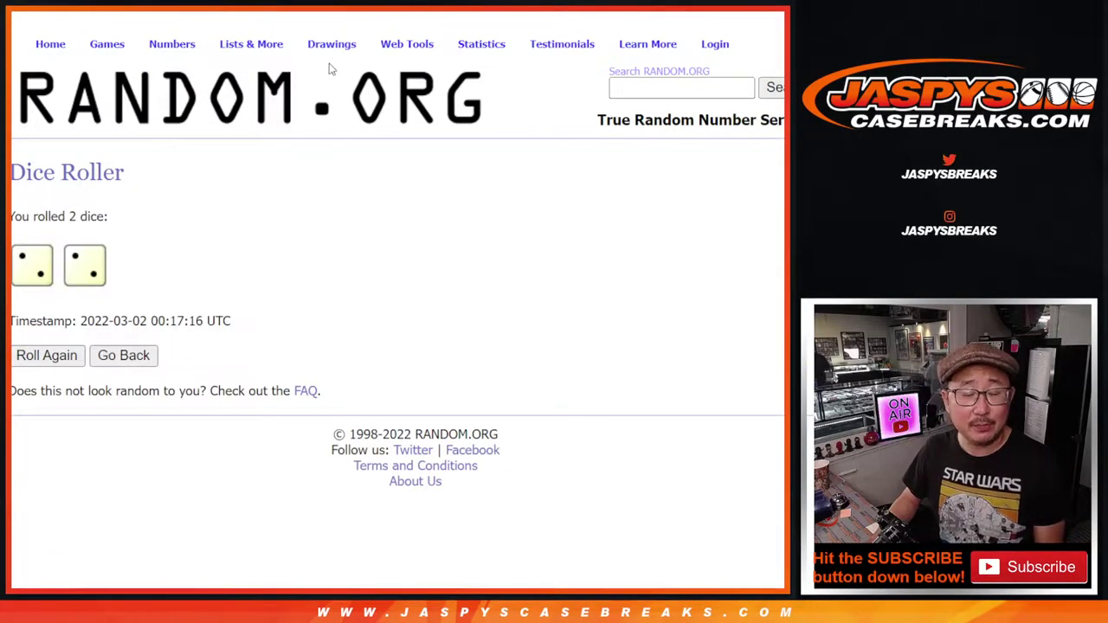
{"action": "key", "text": "ctrl+Tab"}
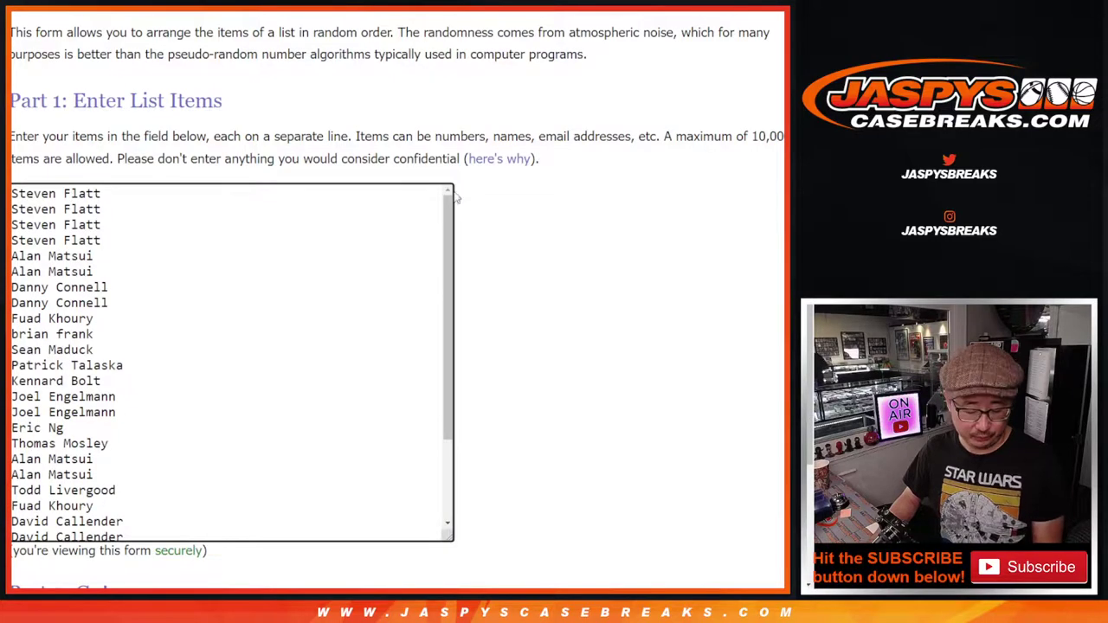
{"action": "scroll", "coordinate": [482, 280], "scroll_direction": "down", "scroll_amount": 2}
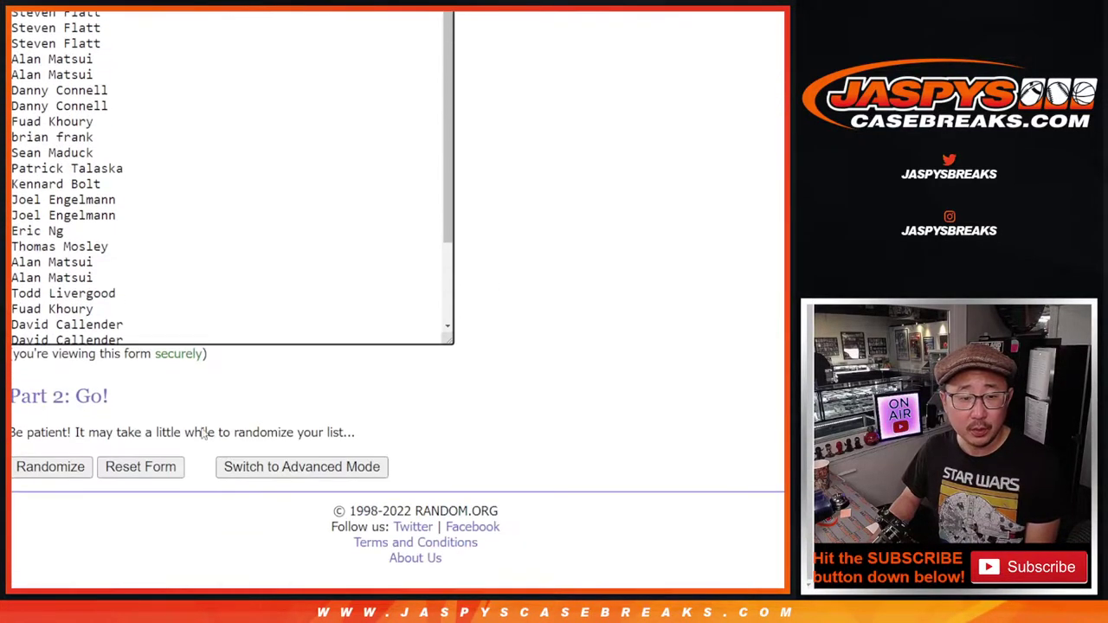
- Shuffle the 30 names four times, then select and copy the final order
{"action": "left_click", "coordinate": [35, 472]}
{"action": "scroll", "coordinate": [35, 472], "scroll_direction": "down", "scroll_amount": 5}
{"action": "left_click", "coordinate": [35, 468]}
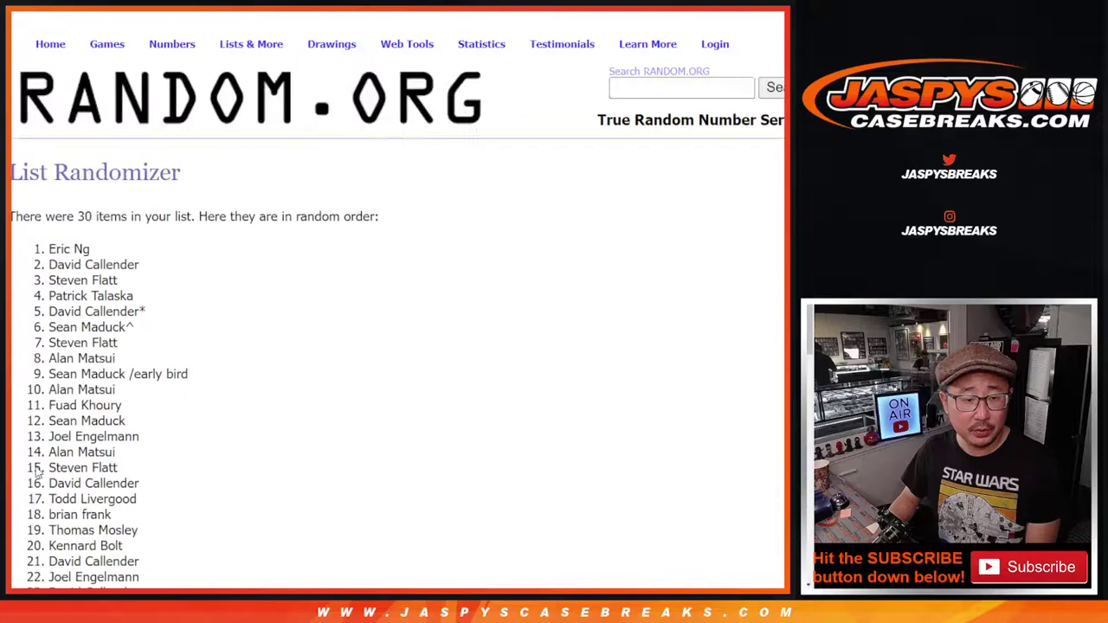
{"action": "scroll", "coordinate": [36, 472], "scroll_direction": "down", "scroll_amount": 4}
{"action": "left_click", "coordinate": [35, 468]}
{"action": "scroll", "coordinate": [264, 321], "scroll_direction": "down", "scroll_amount": 5}
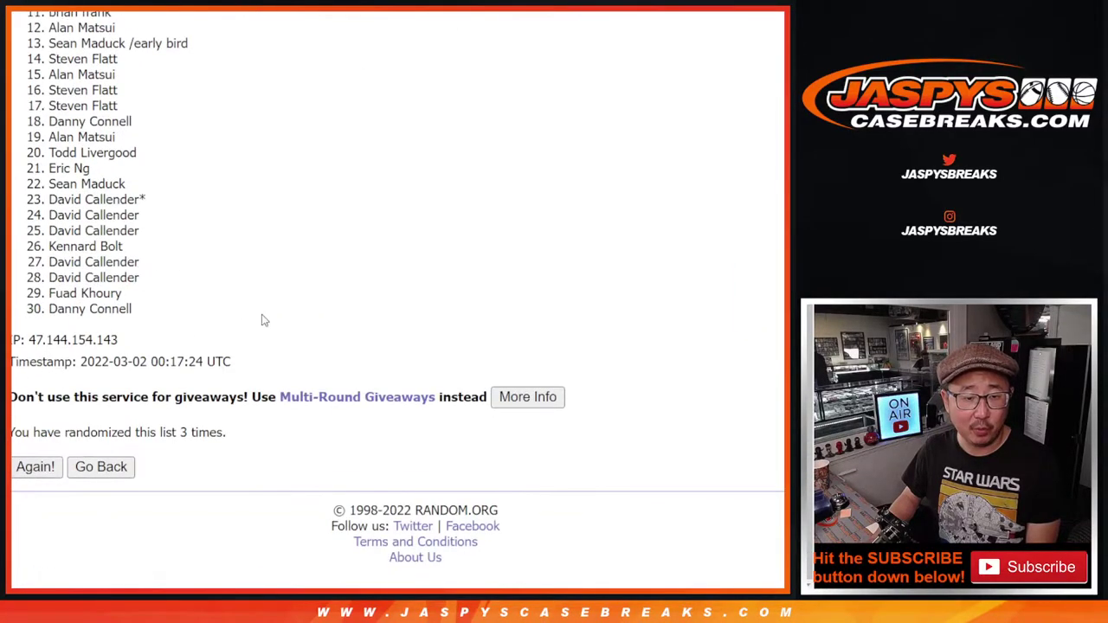
{"action": "left_click", "coordinate": [35, 468]}
{"action": "left_click_drag", "start_coordinate": [50, 251], "coordinate": [141, 317]}
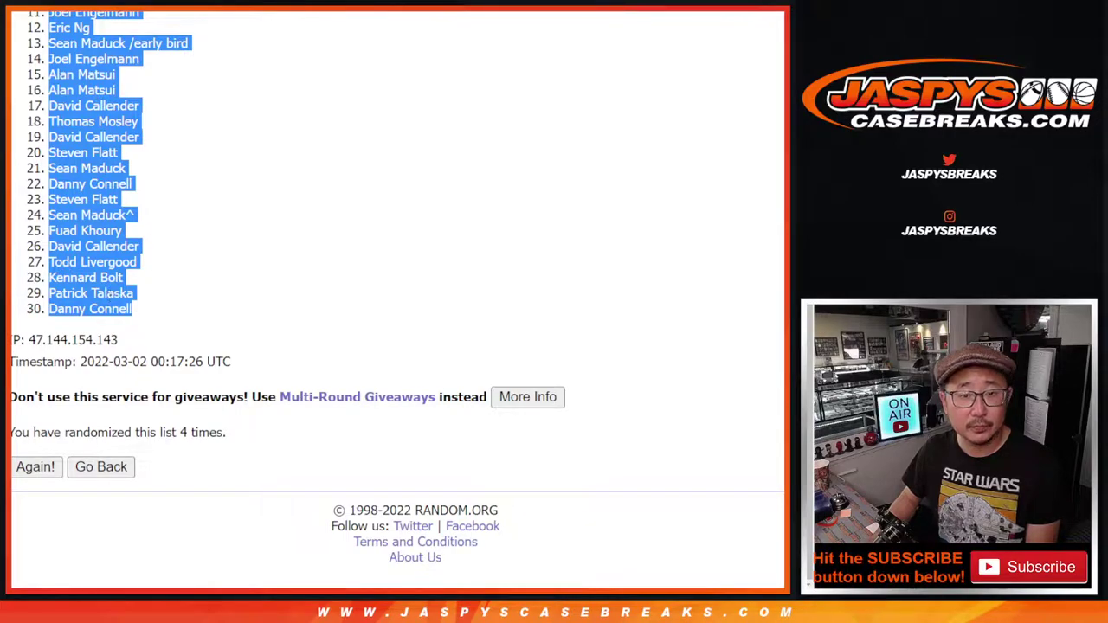
{"action": "key", "text": "ctrl+c"}
{"action": "key", "text": "ctrl+Tab"}
- Paste the 30 randomized names into column A of the empty sheet
{"action": "right_click", "coordinate": [101, 122]}
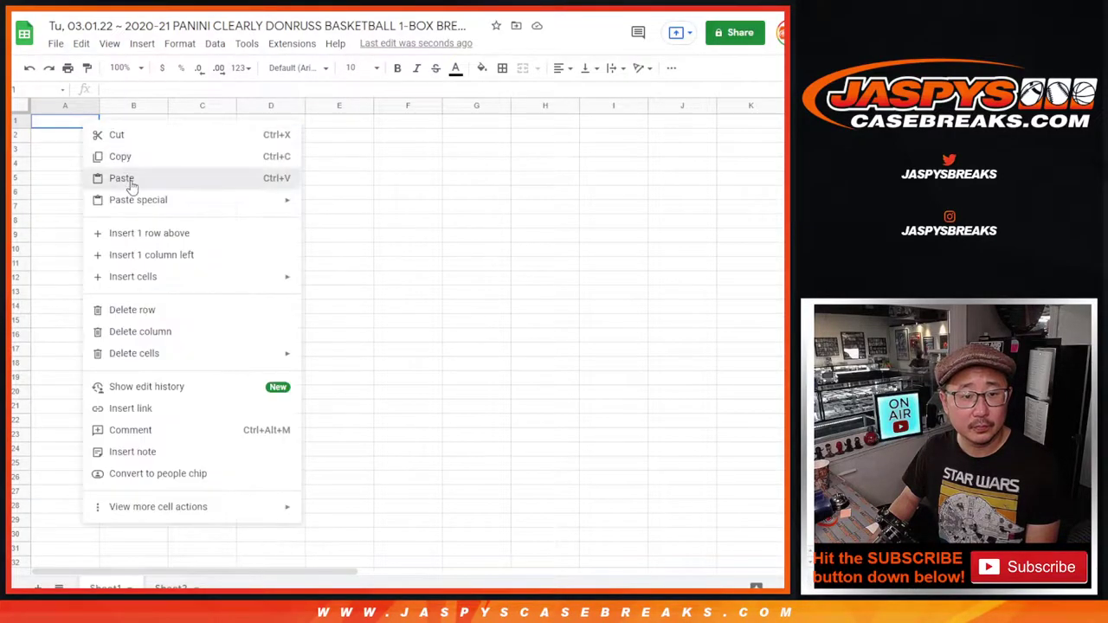
{"action": "left_click", "coordinate": [125, 178]}
{"action": "key", "text": "ctrl+Tab"}
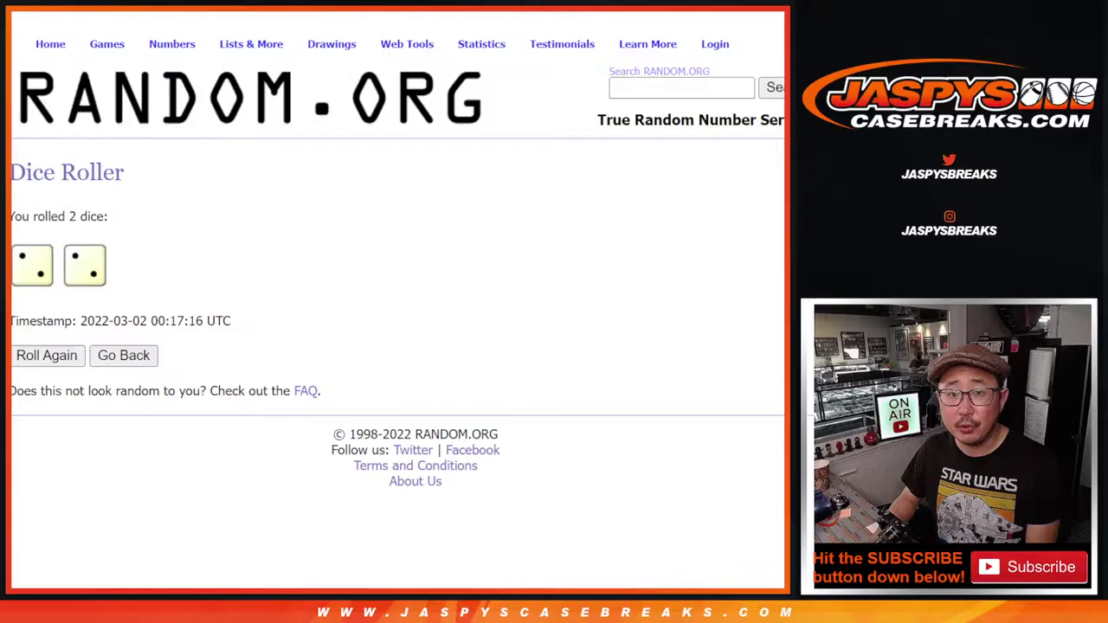
{"action": "key", "text": "ctrl+Tab"}
- Shuffle the 30 NBA teams four times and select the resulting order, led by Los Angeles Clippers
{"action": "scroll", "coordinate": [517, 233], "scroll_direction": "down", "scroll_amount": 2}
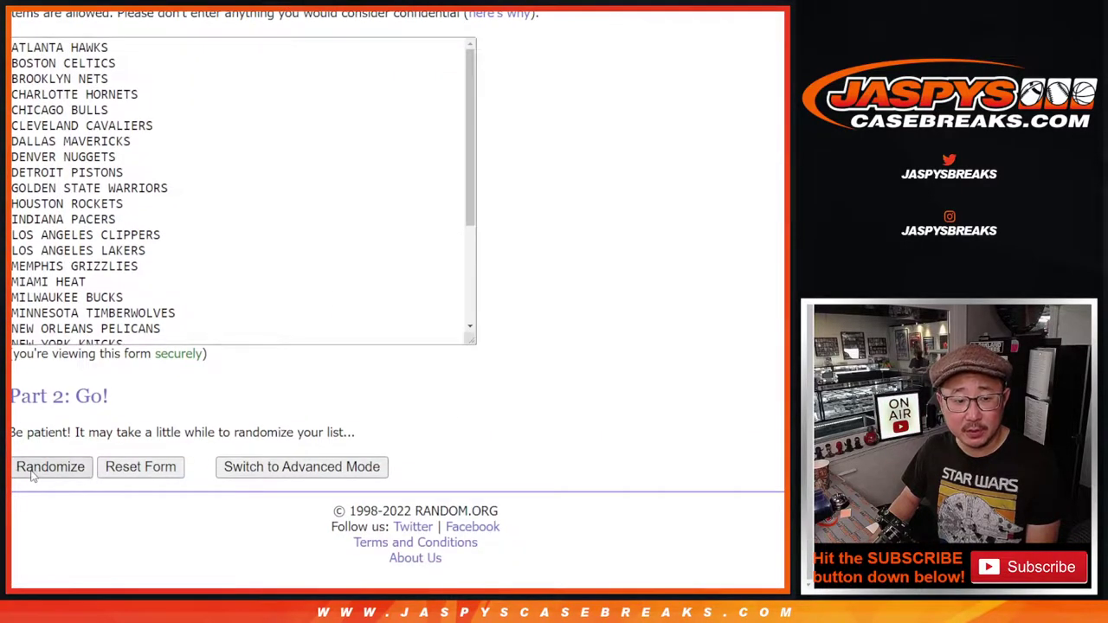
{"action": "left_click", "coordinate": [49, 467]}
{"action": "scroll", "coordinate": [32, 474], "scroll_direction": "down", "scroll_amount": 2}
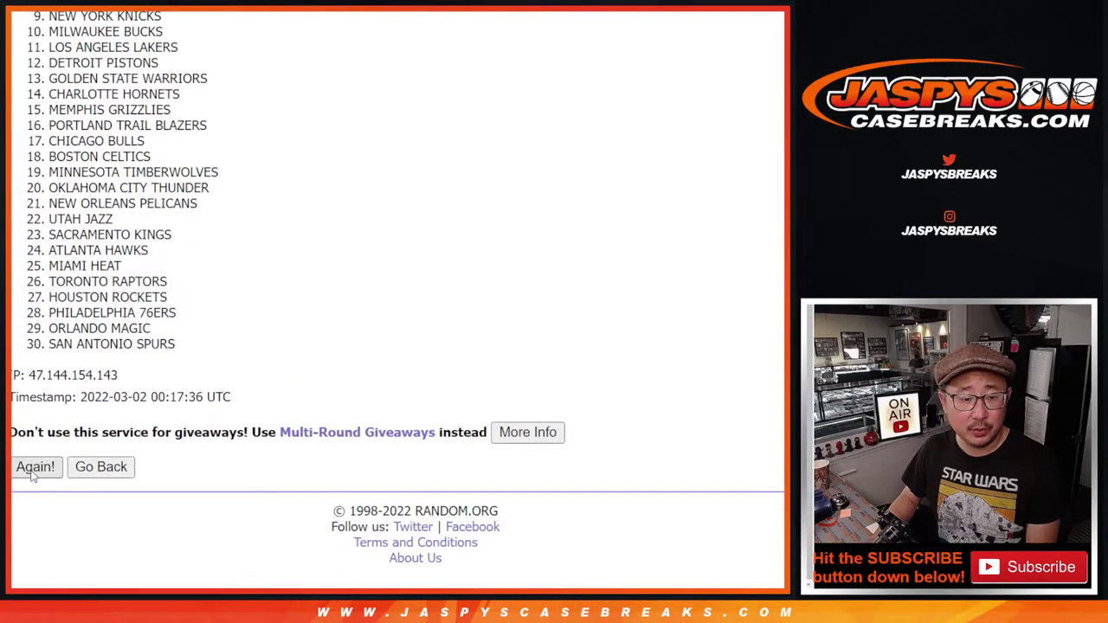
{"action": "left_click", "coordinate": [35, 467]}
{"action": "left_click", "coordinate": [34, 467]}
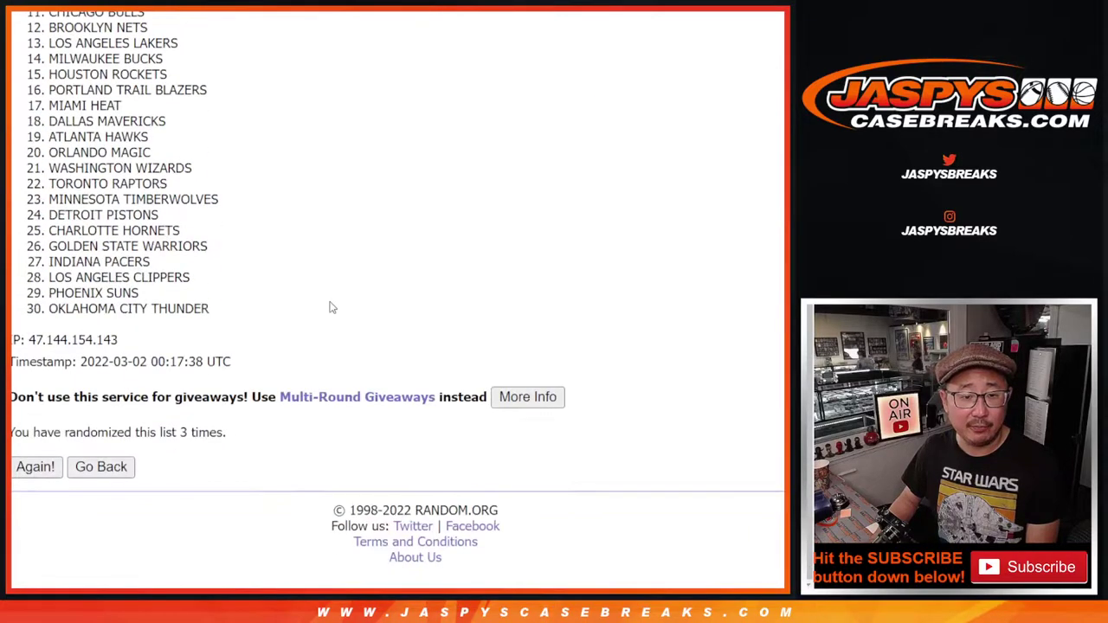
{"action": "key", "text": "Return"}
{"action": "scroll", "coordinate": [328, 301], "scroll_direction": "down", "scroll_amount": 3}
{"action": "scroll", "coordinate": [205, 341], "scroll_direction": "up", "scroll_amount": 5}
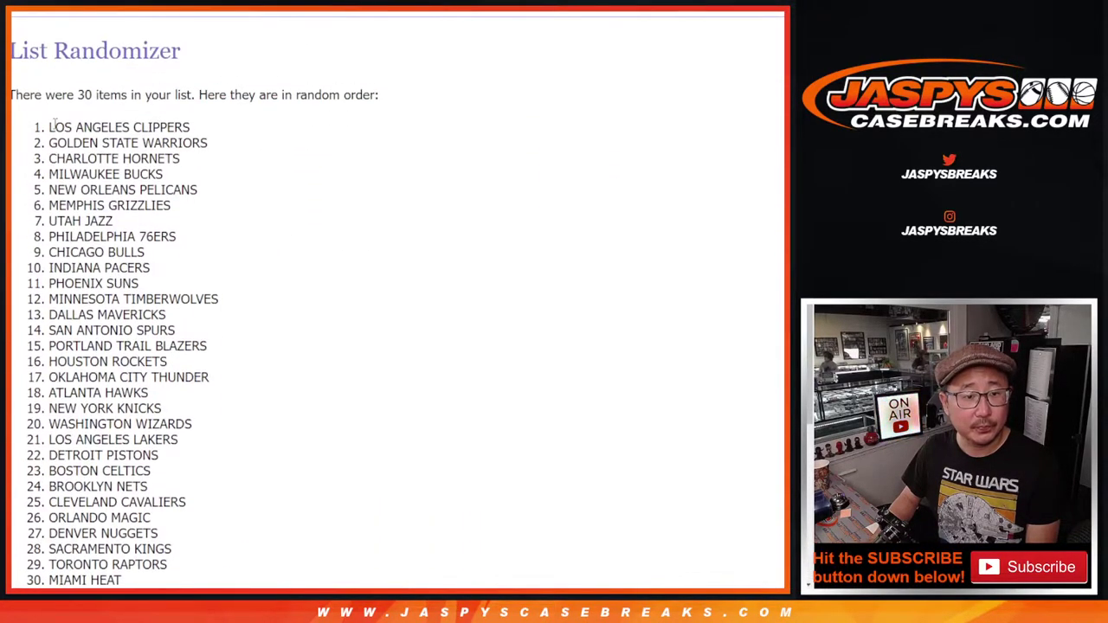
{"action": "left_click_drag", "start_coordinate": [50, 121], "coordinate": [205, 312]}
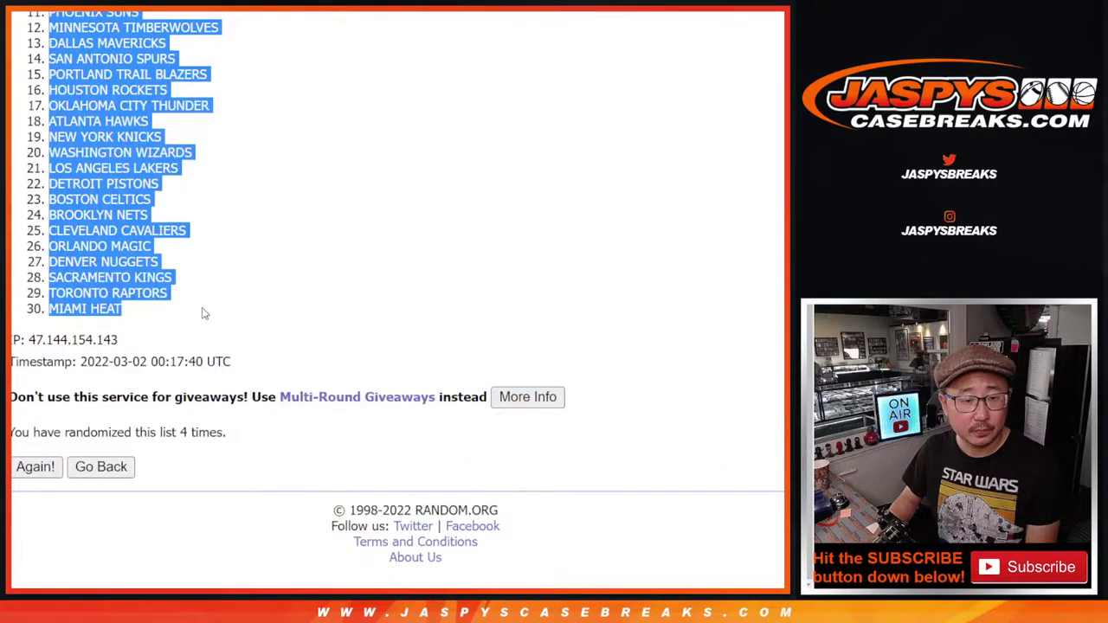
- Paste the 30 randomized NBA teams into column B starting at B1
{"action": "key", "text": "ctrl+c"}
{"action": "key", "text": "alt+Tab"}
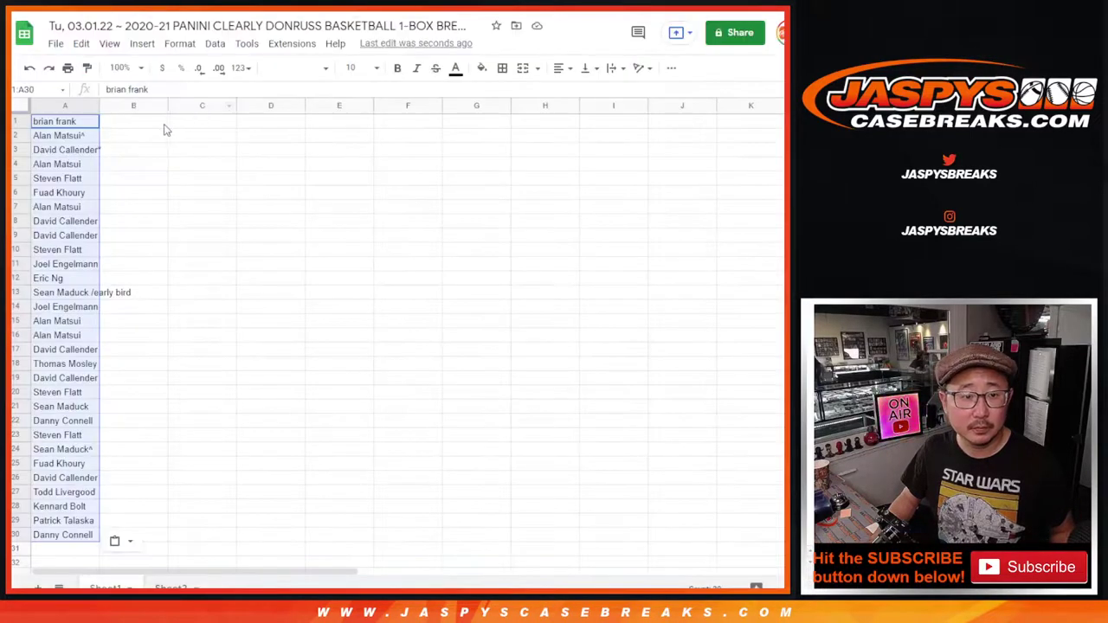
{"action": "left_click", "coordinate": [163, 126]}
{"action": "key", "text": "ctrl+v"}
- Select the whole sheet and browse the font-family list
{"action": "left_click", "coordinate": [21, 106]}
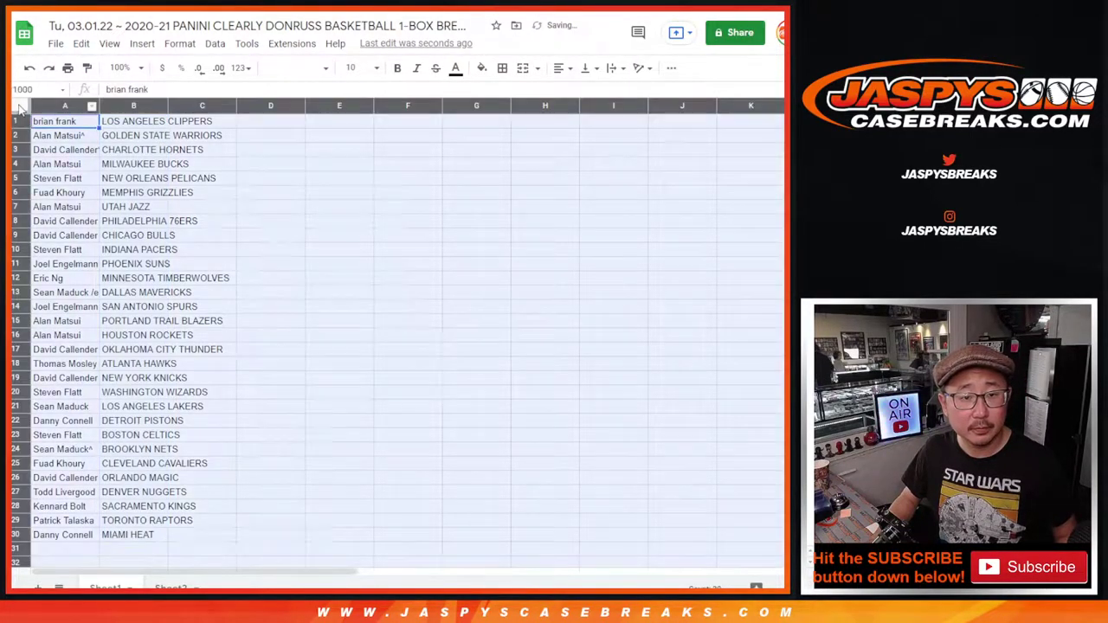
{"action": "left_click", "coordinate": [299, 74]}
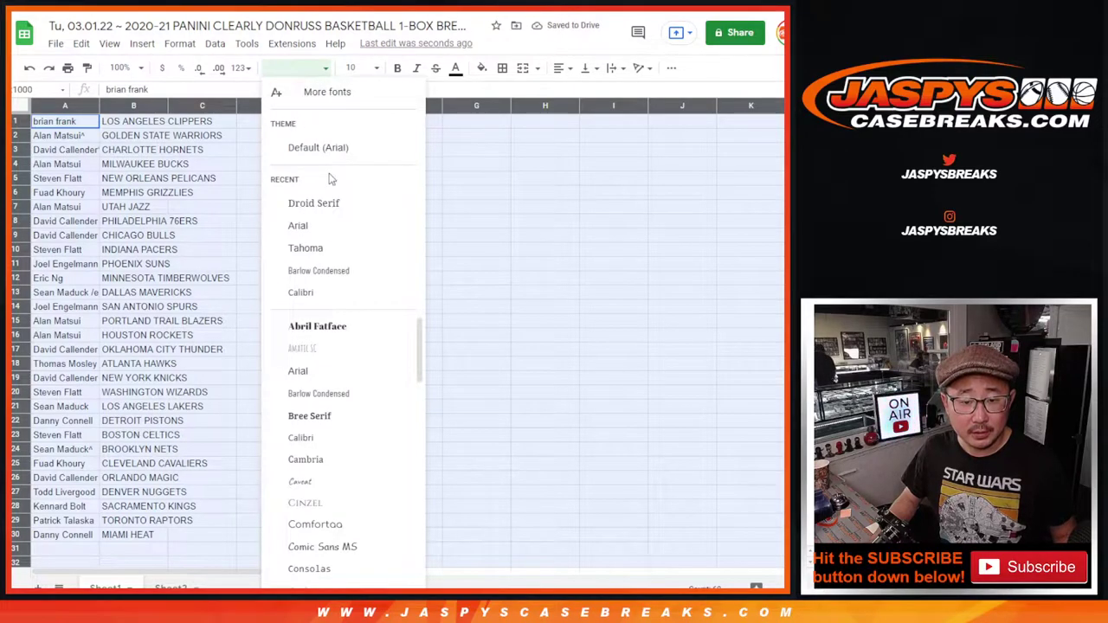
{"action": "scroll", "coordinate": [343, 405], "scroll_direction": "down", "scroll_amount": 2}
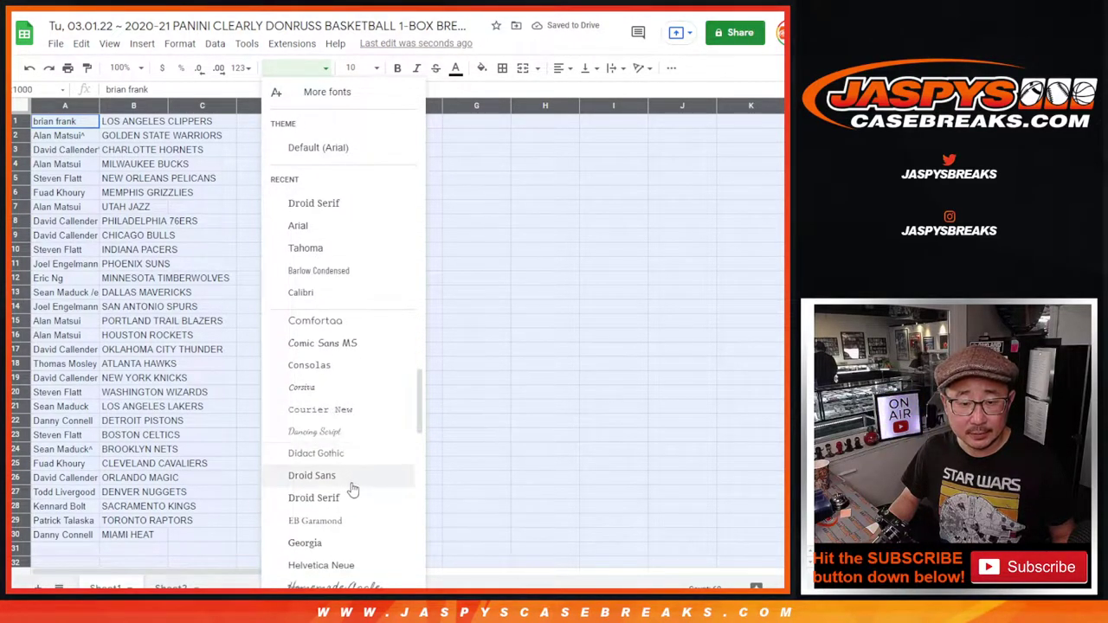
{"action": "scroll", "coordinate": [353, 490], "scroll_direction": "down", "scroll_amount": 2}
{"action": "scroll", "coordinate": [354, 490], "scroll_direction": "up", "scroll_amount": 2}
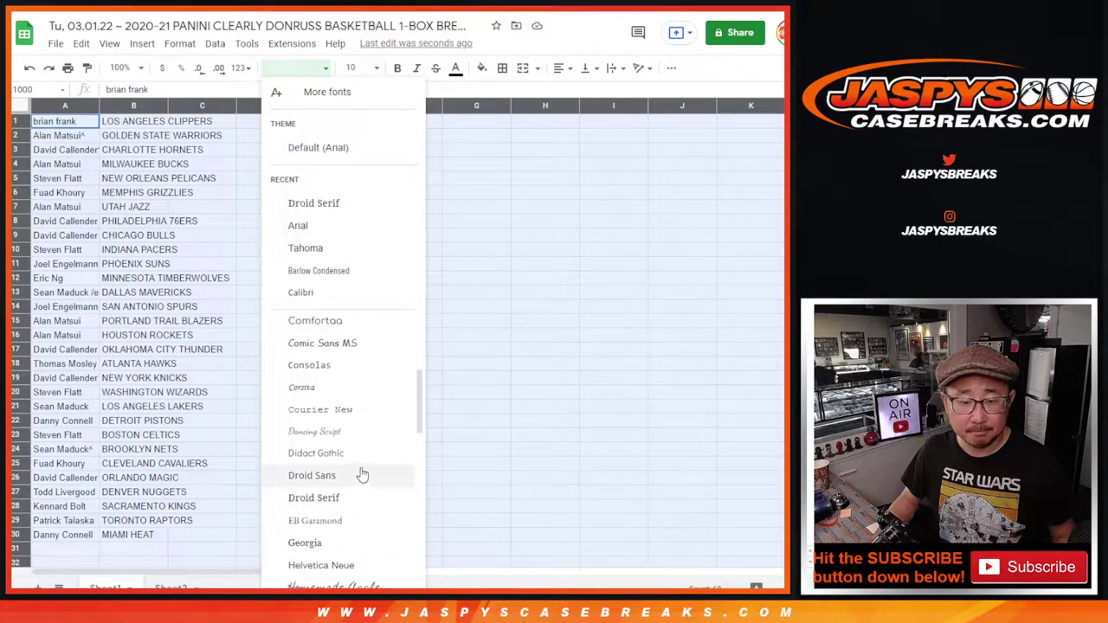
{"action": "scroll", "coordinate": [364, 468], "scroll_direction": "up", "scroll_amount": 3}
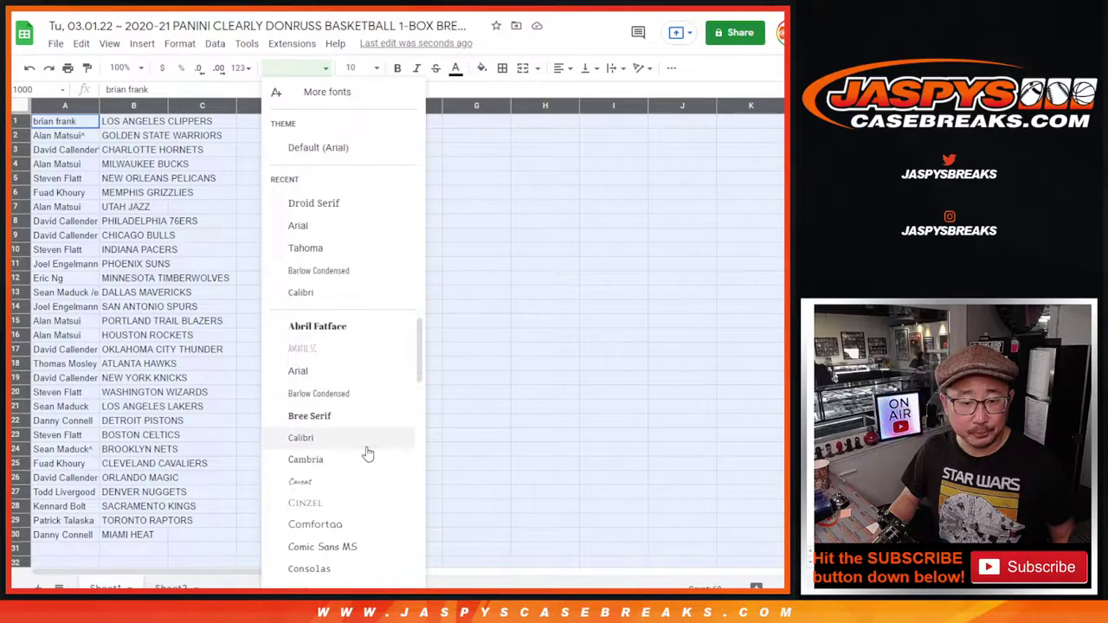
{"action": "scroll", "coordinate": [368, 453], "scroll_direction": "down", "scroll_amount": 5}
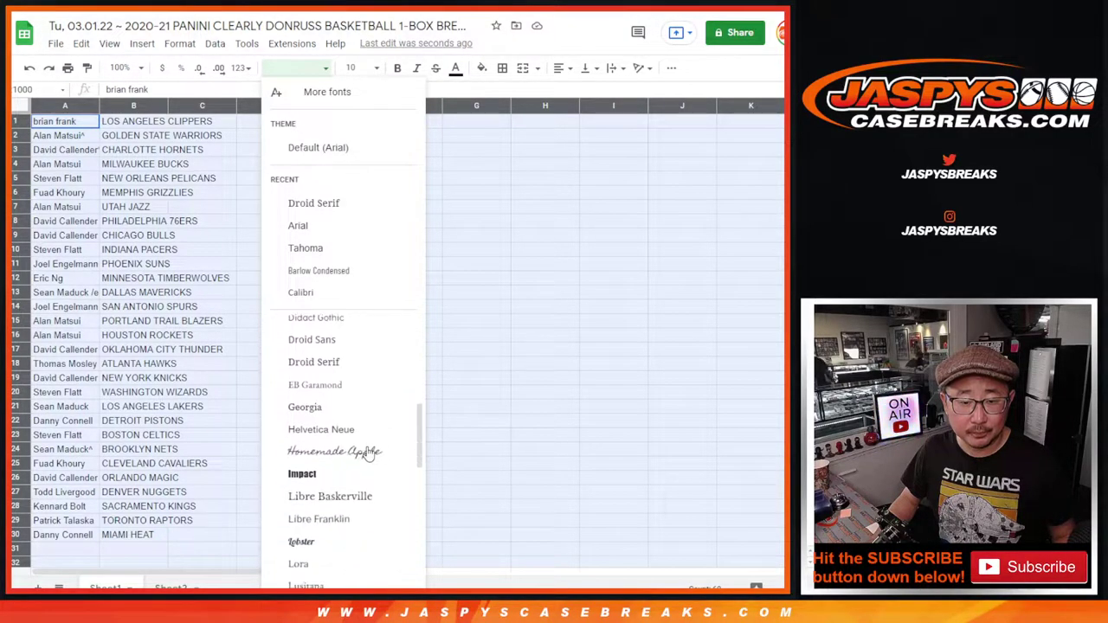
{"action": "scroll", "coordinate": [368, 453], "scroll_direction": "down", "scroll_amount": 5}
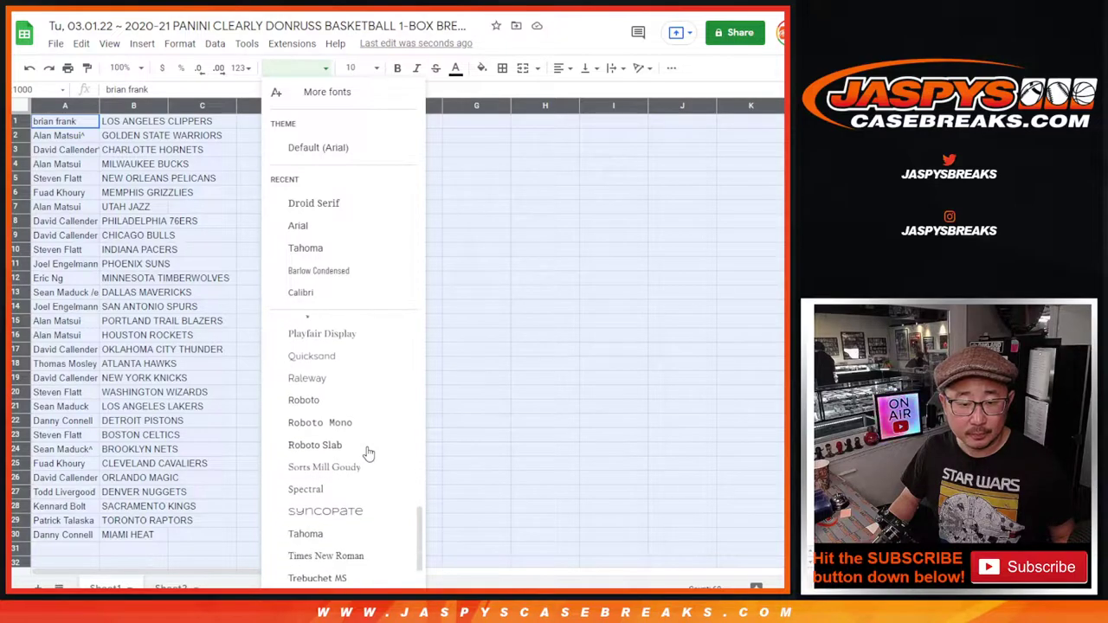
{"action": "scroll", "coordinate": [368, 453], "scroll_direction": "down", "scroll_amount": 2}
{"action": "scroll", "coordinate": [366, 453], "scroll_direction": "up", "scroll_amount": 15}
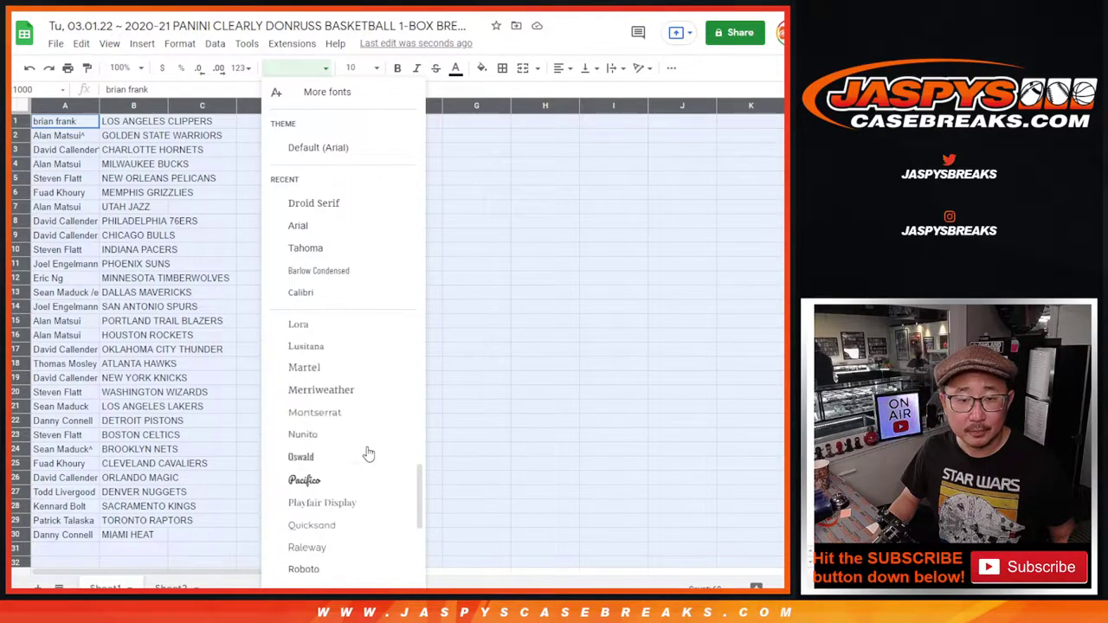
- In More fonts, search the font catalogue for 'google'
{"action": "left_click", "coordinate": [323, 93]}
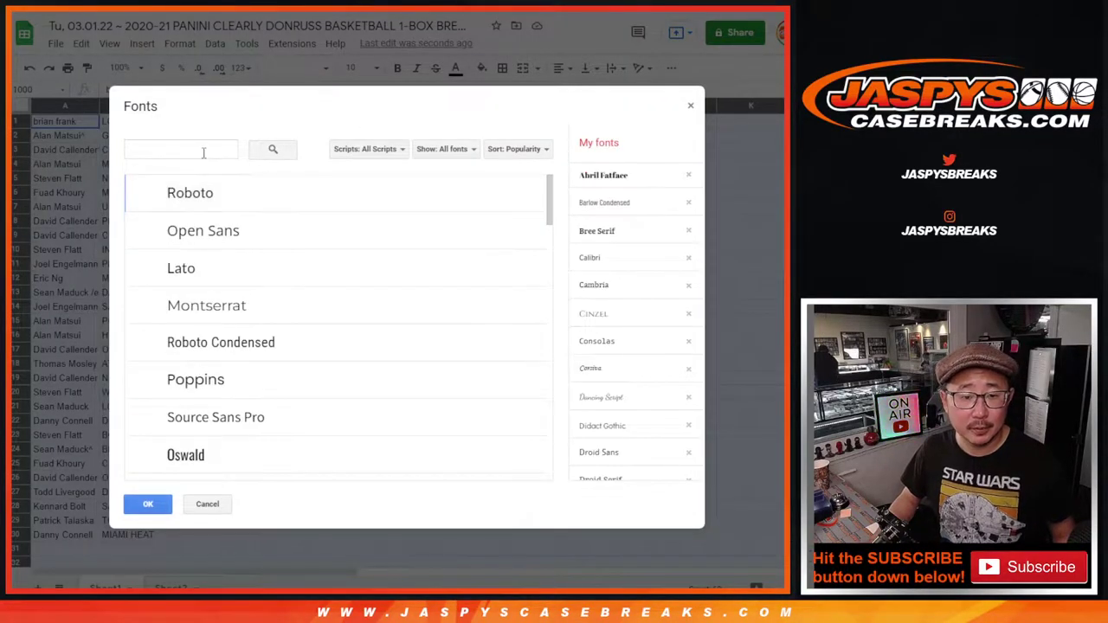
{"action": "left_click", "coordinate": [204, 153]}
{"action": "type", "text": "google sans"}
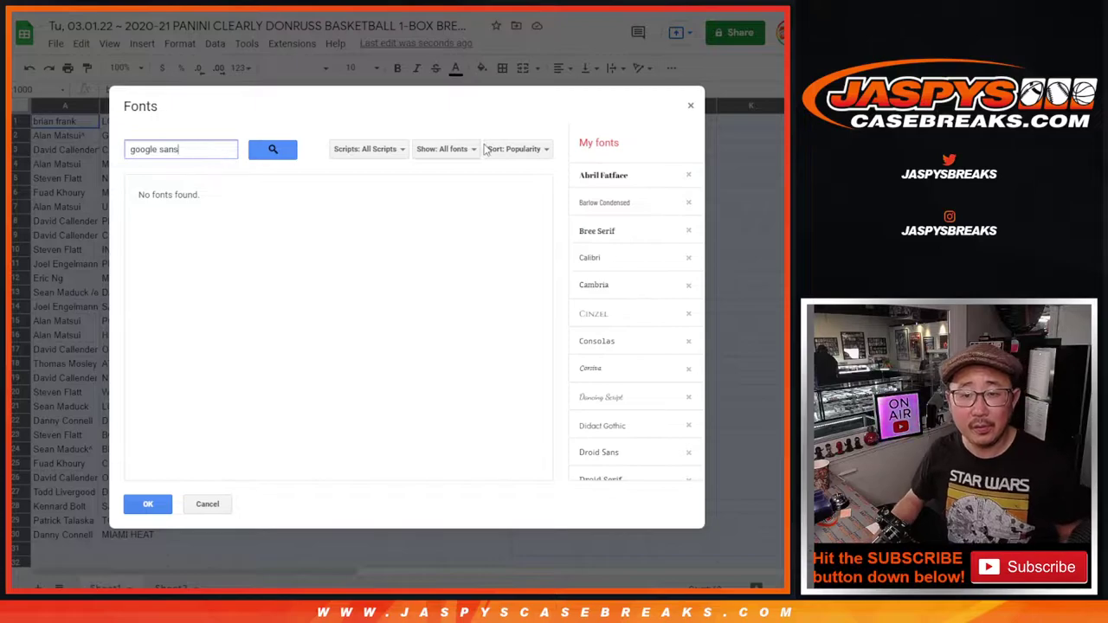
{"action": "scroll", "coordinate": [628, 343], "scroll_direction": "down", "scroll_amount": 3}
{"action": "scroll", "coordinate": [628, 343], "scroll_direction": "down", "scroll_amount": 1}
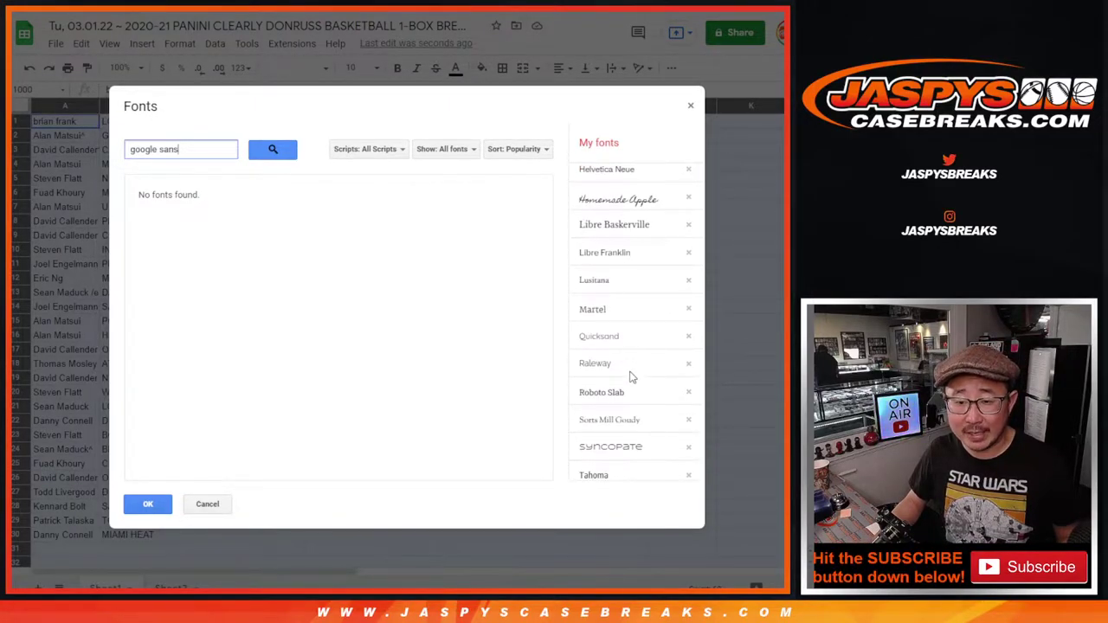
{"action": "scroll", "coordinate": [632, 378], "scroll_direction": "down", "scroll_amount": 1}
{"action": "scroll", "coordinate": [630, 374], "scroll_direction": "up", "scroll_amount": 5}
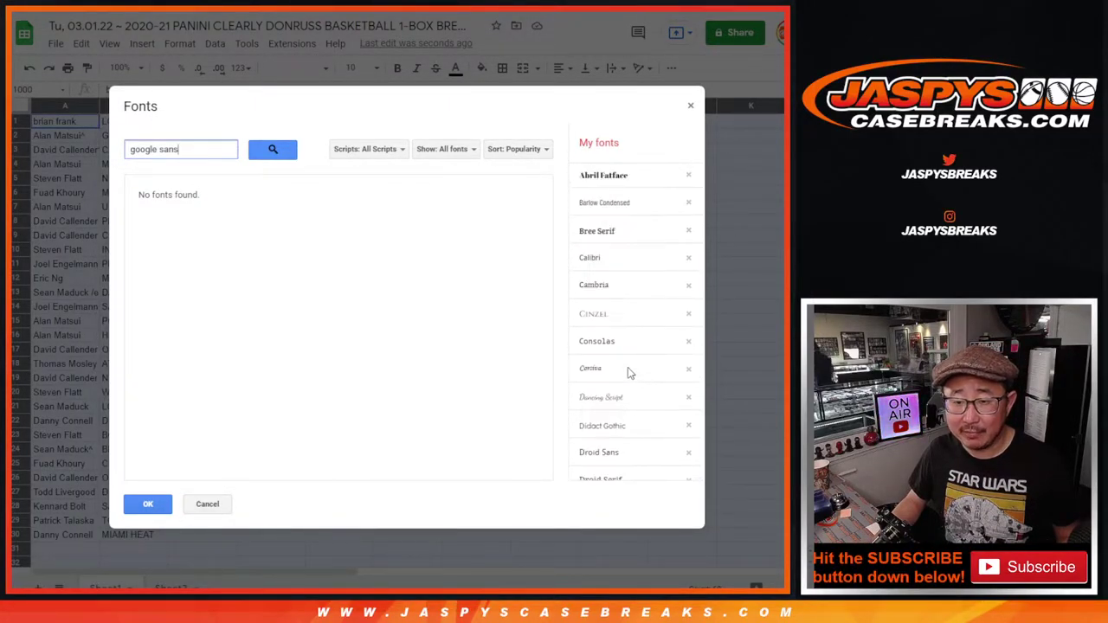
{"action": "triple_click", "coordinate": [194, 148]}
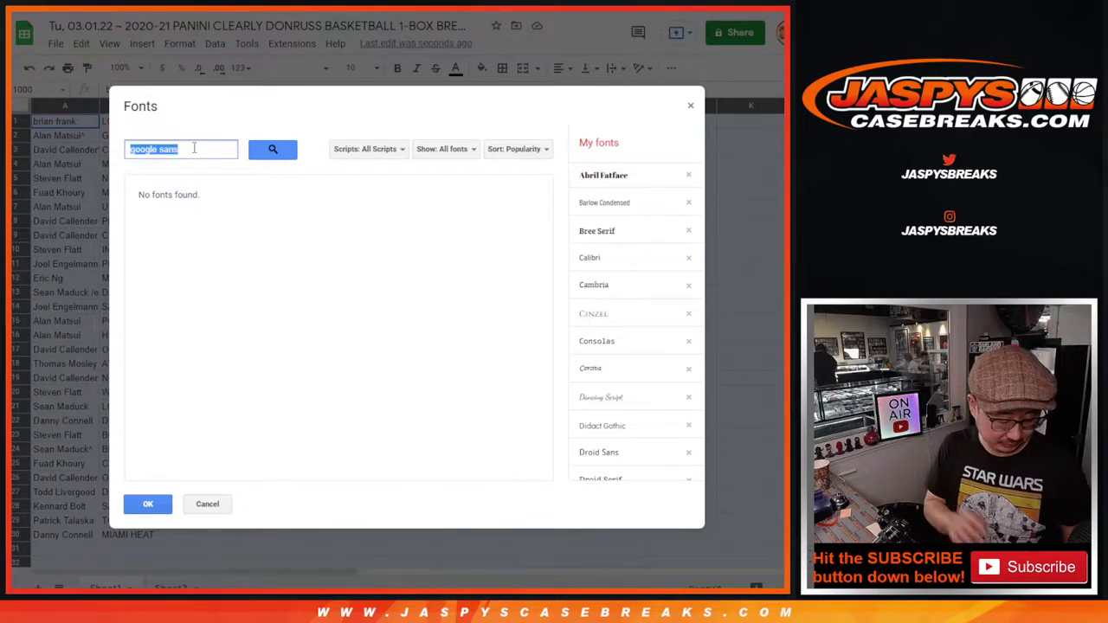
{"action": "type", "text": "google"}
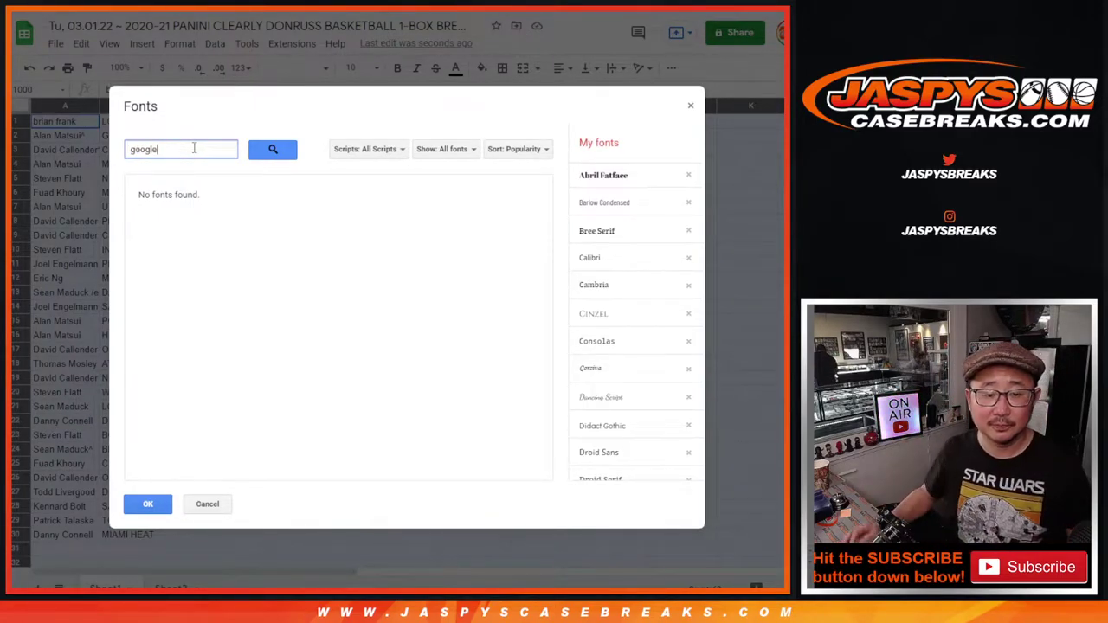
{"action": "left_click", "coordinate": [270, 149]}
- Sort the font catalogue alphabetically and browse the results
{"action": "left_click", "coordinate": [519, 150]}
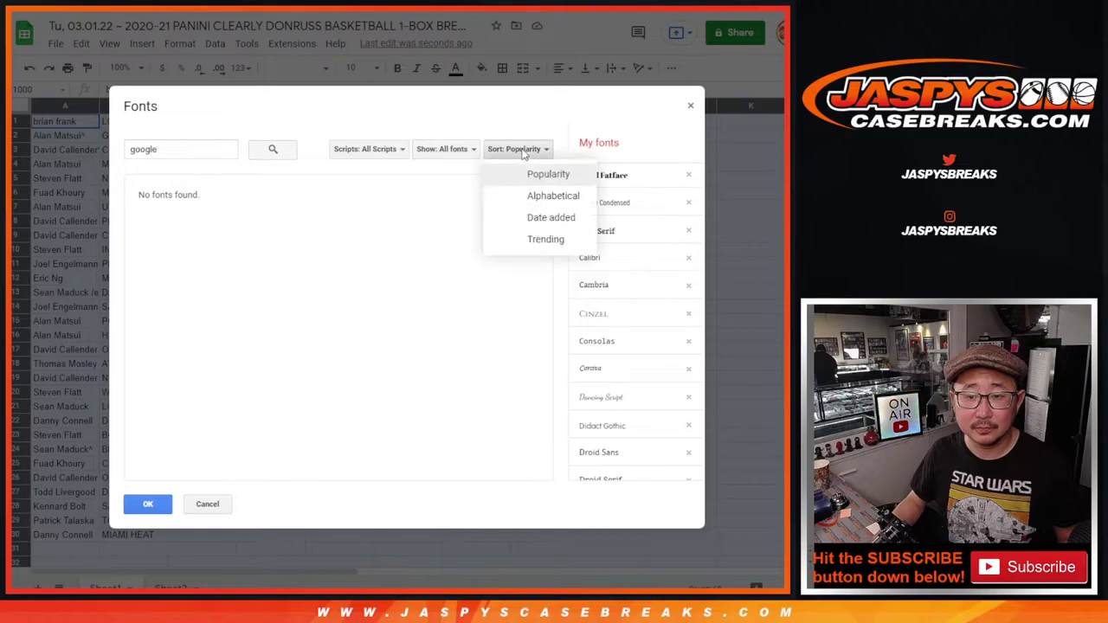
{"action": "left_click", "coordinate": [543, 196]}
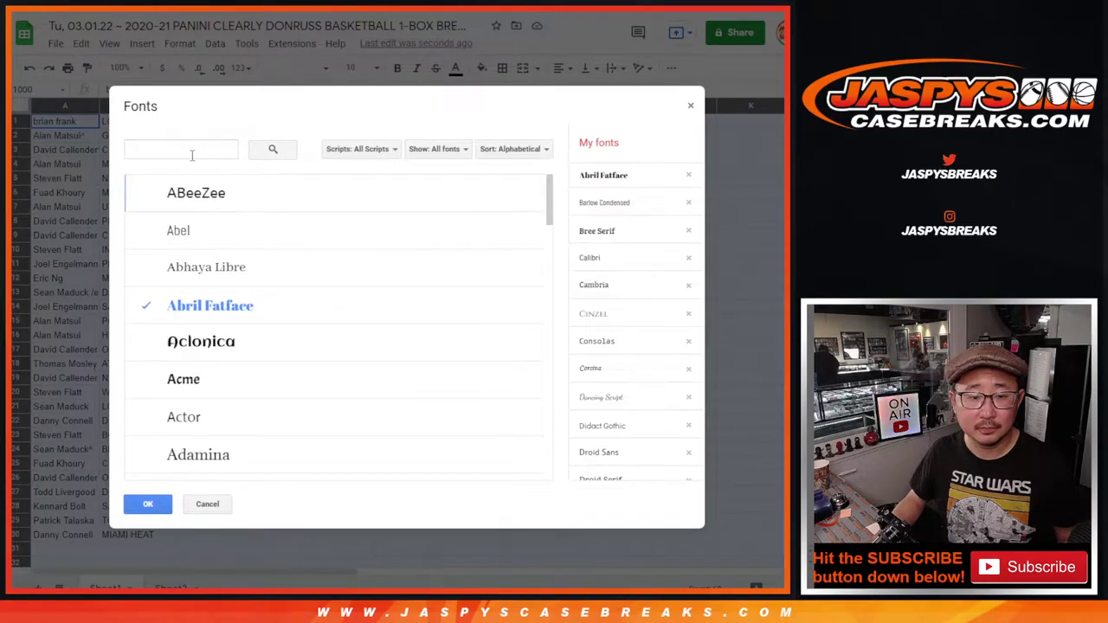
{"action": "scroll", "coordinate": [467, 321], "scroll_direction": "down", "scroll_amount": 10}
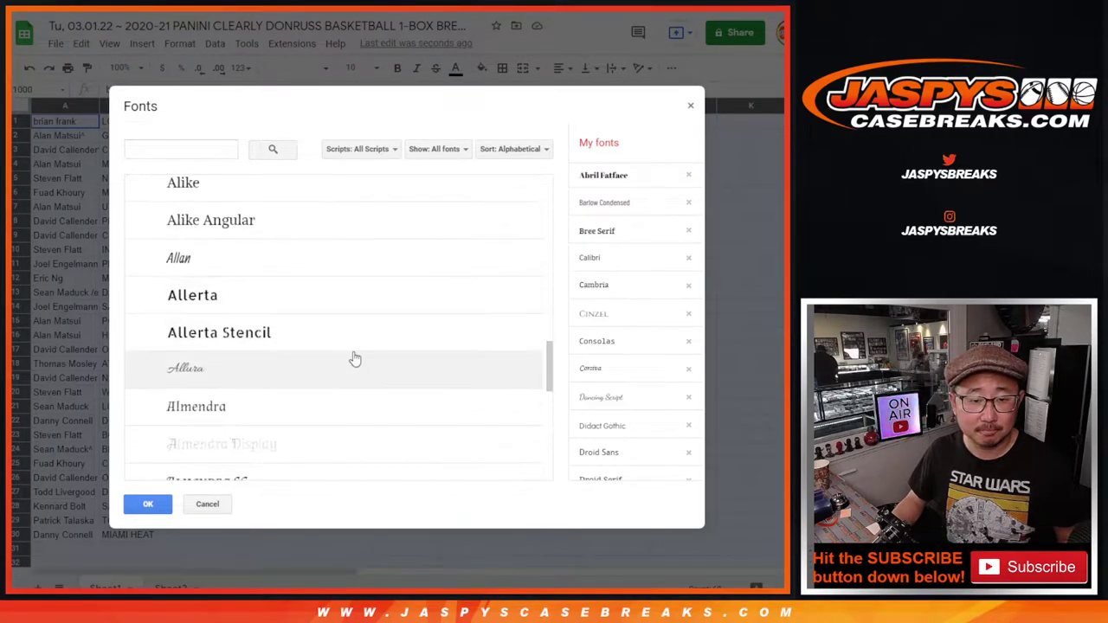
{"action": "scroll", "coordinate": [477, 372], "scroll_direction": "down", "scroll_amount": 15}
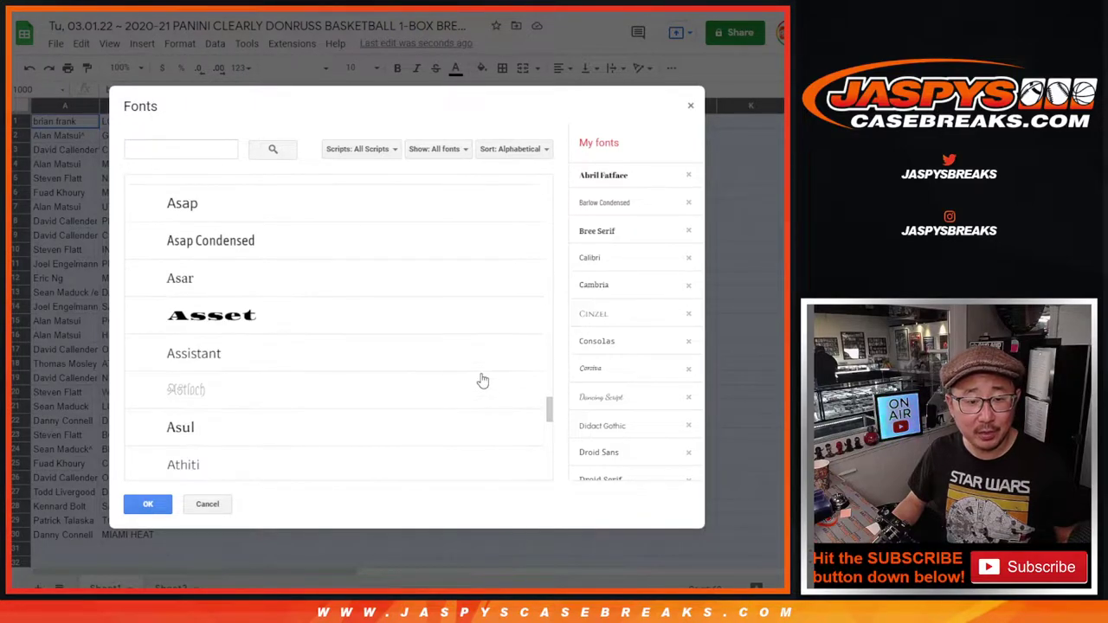
{"action": "scroll", "coordinate": [482, 381], "scroll_direction": "down", "scroll_amount": 15}
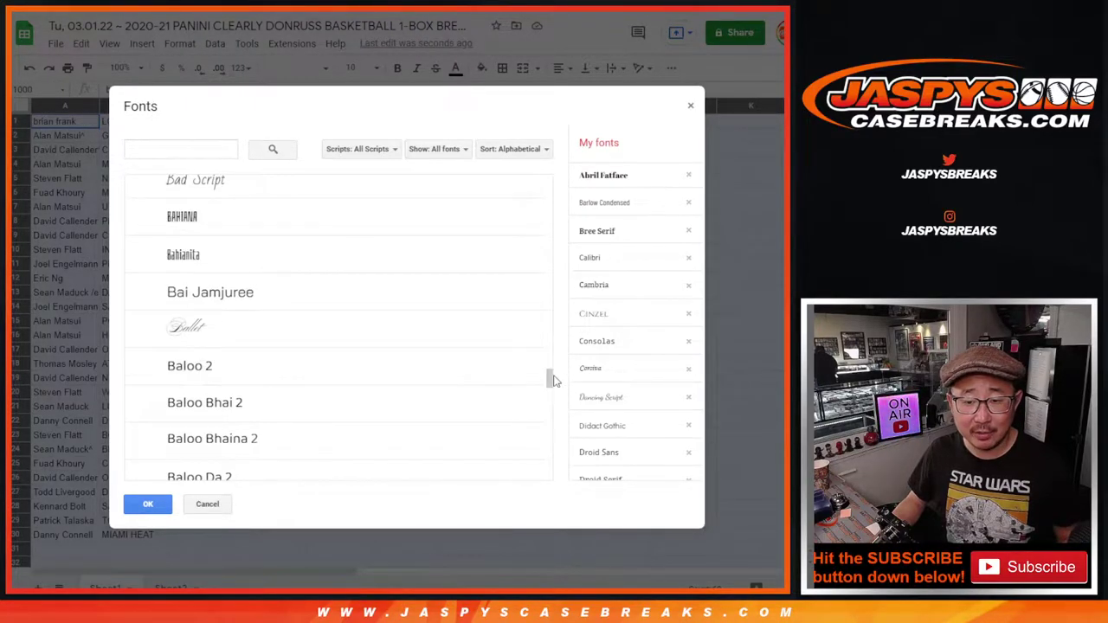
- Filter the fonts to Show: Sans Serif, sorted by Popularity
{"action": "left_click", "coordinate": [438, 149]}
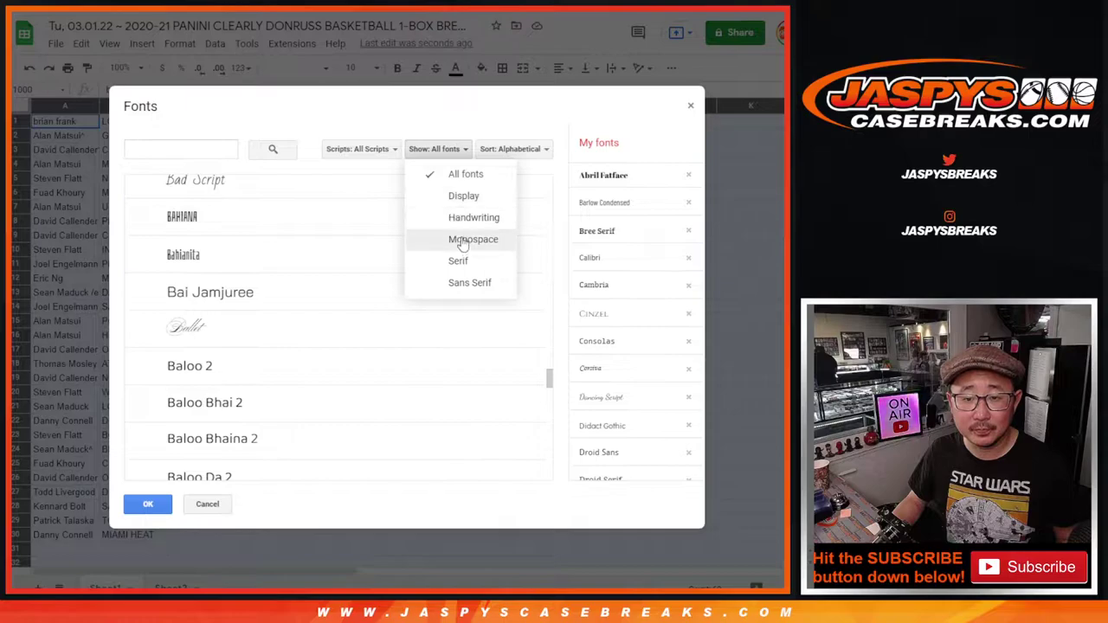
{"action": "left_click", "coordinate": [464, 284]}
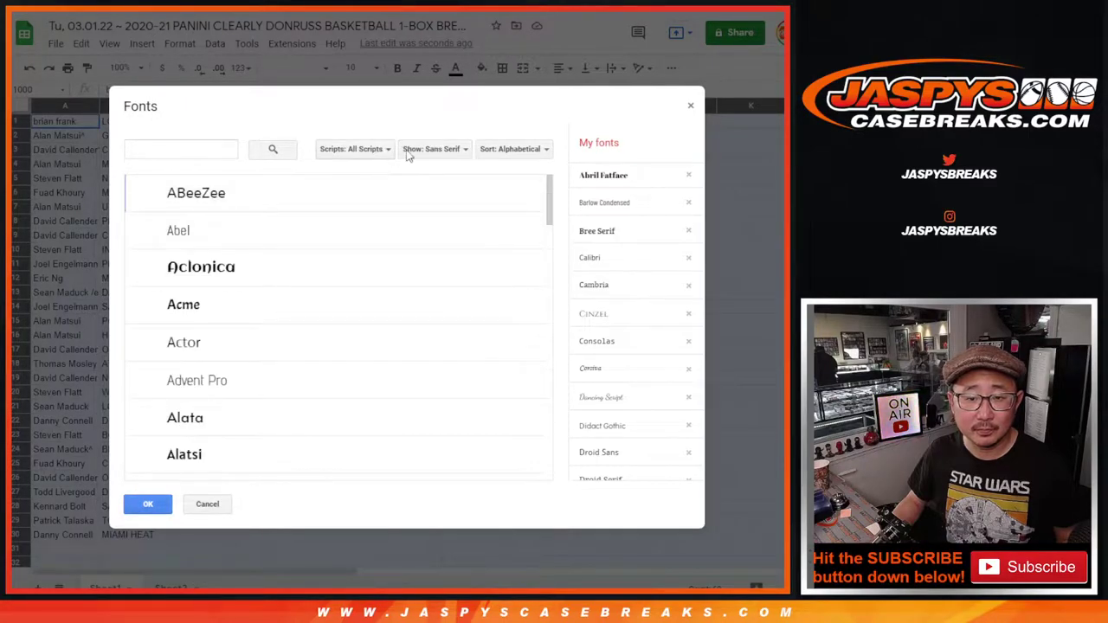
{"action": "left_click", "coordinate": [515, 149]}
{"action": "left_click", "coordinate": [511, 175]}
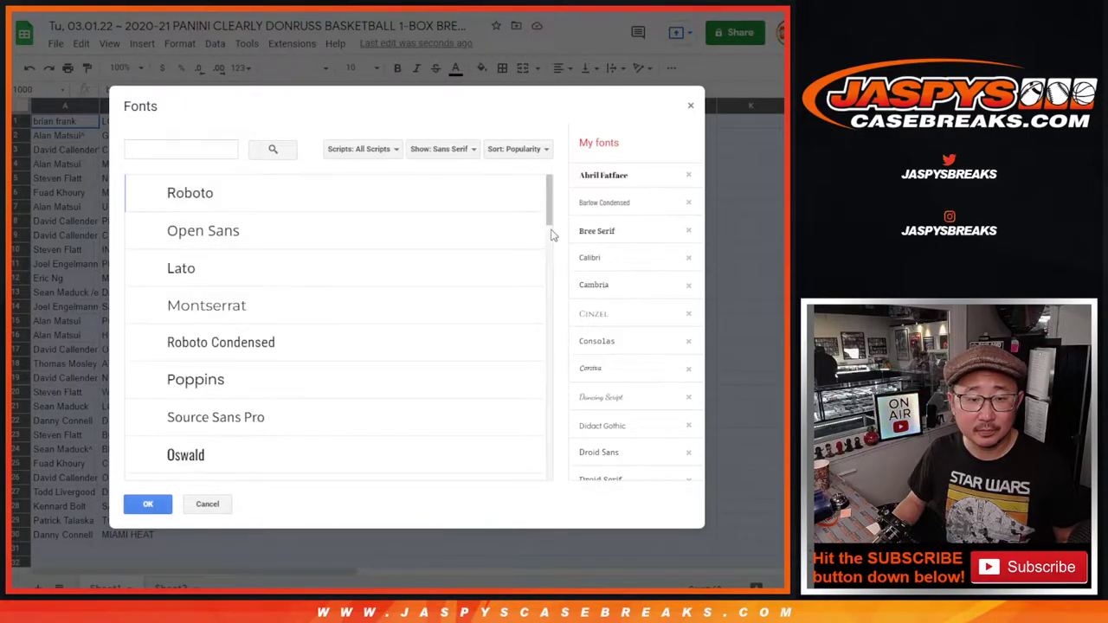
- Check Cairo in the list and confirm with OK to apply it
{"action": "scroll", "coordinate": [376, 322], "scroll_direction": "down", "scroll_amount": 3}
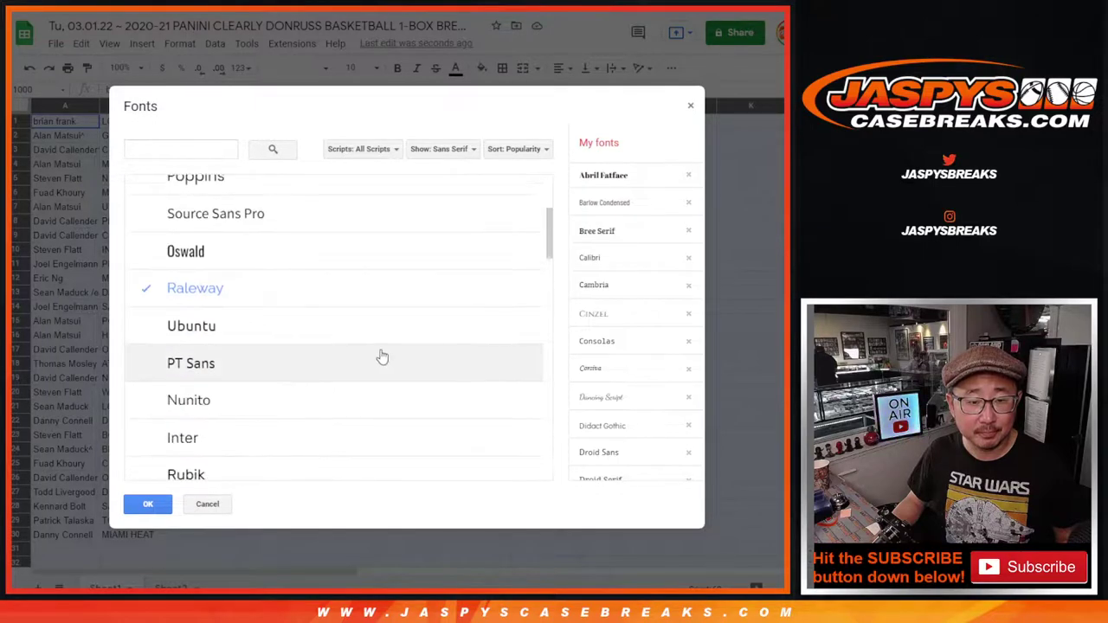
{"action": "scroll", "coordinate": [382, 357], "scroll_direction": "down", "scroll_amount": 6}
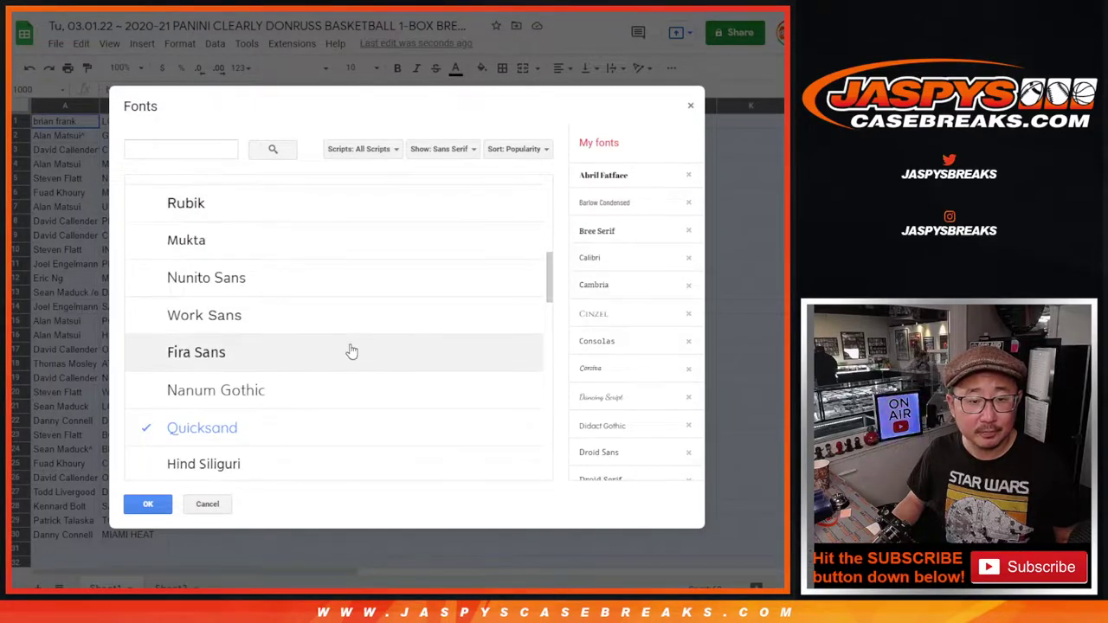
{"action": "scroll", "coordinate": [351, 351], "scroll_direction": "down", "scroll_amount": 3}
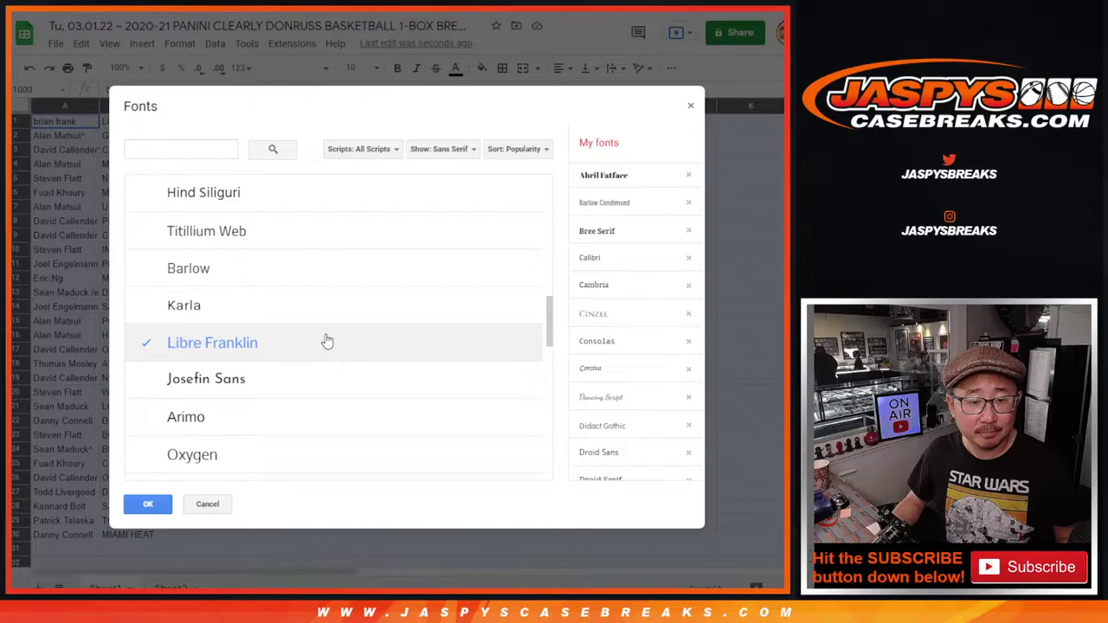
{"action": "scroll", "coordinate": [326, 342], "scroll_direction": "down", "scroll_amount": 2}
{"action": "scroll", "coordinate": [329, 341], "scroll_direction": "down", "scroll_amount": 3}
{"action": "scroll", "coordinate": [383, 350], "scroll_direction": "up", "scroll_amount": 2}
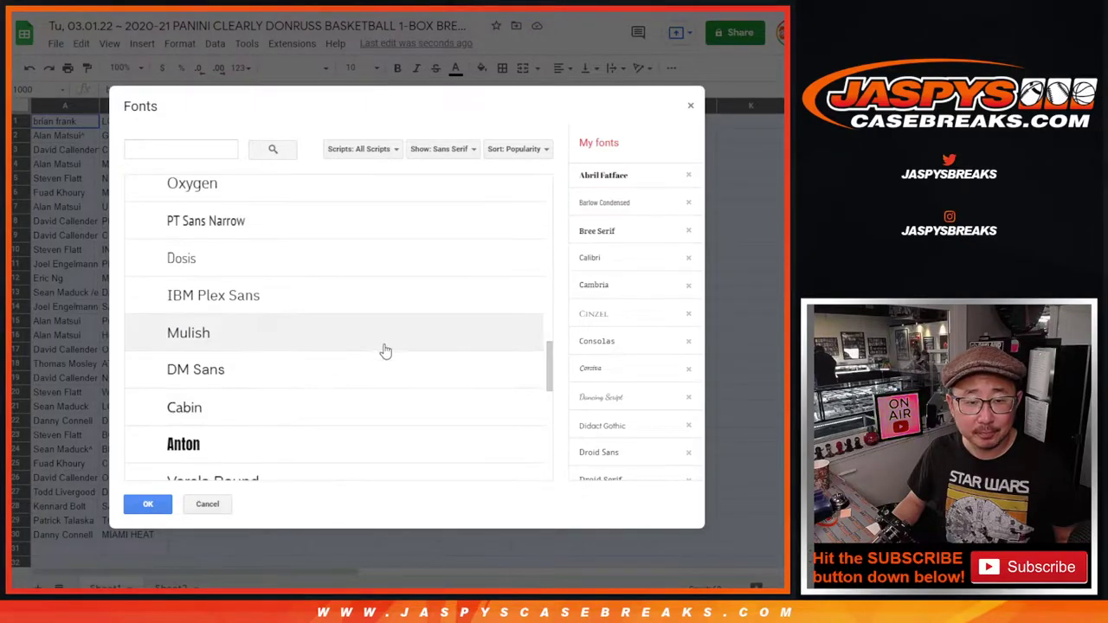
{"action": "scroll", "coordinate": [396, 355], "scroll_direction": "up", "scroll_amount": 2}
{"action": "scroll", "coordinate": [395, 355], "scroll_direction": "down", "scroll_amount": 4}
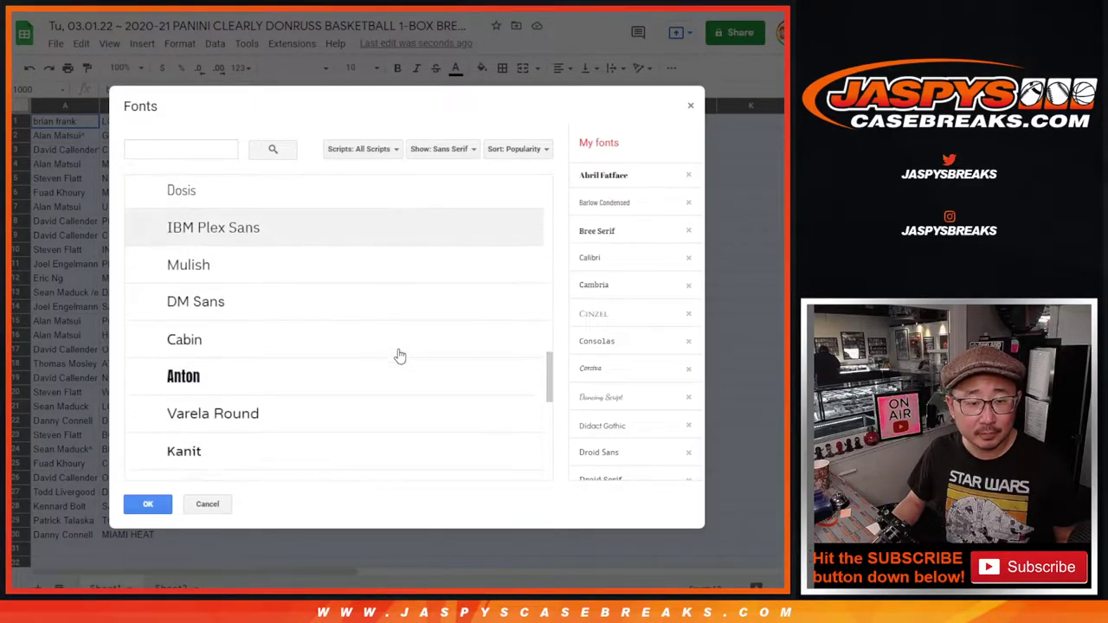
{"action": "scroll", "coordinate": [379, 356], "scroll_direction": "down", "scroll_amount": 3}
{"action": "scroll", "coordinate": [327, 358], "scroll_direction": "down", "scroll_amount": 3}
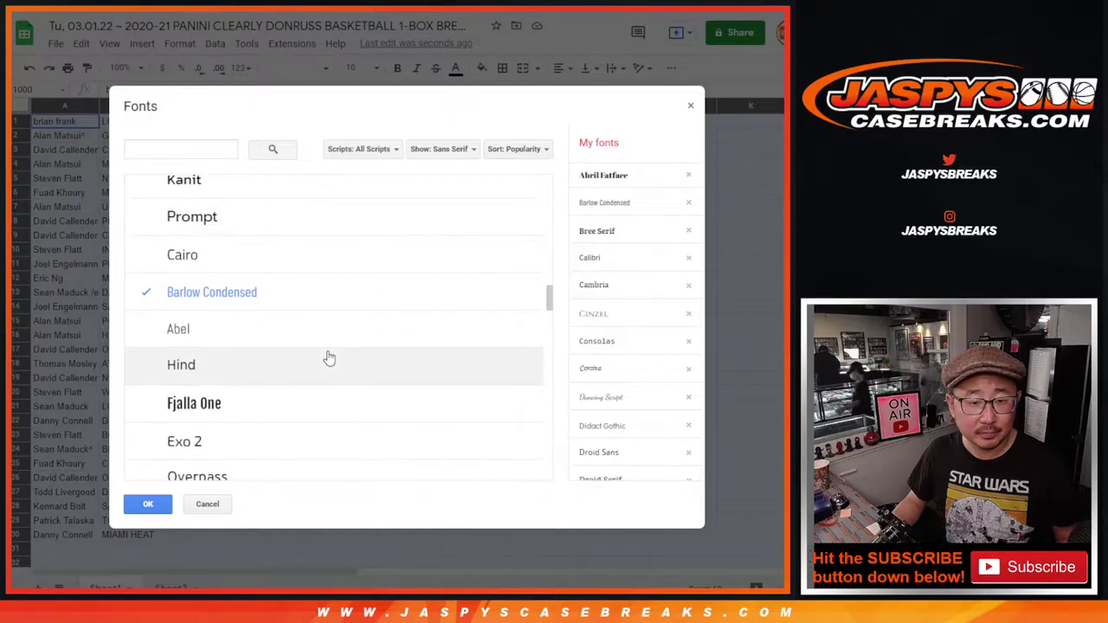
{"action": "left_click", "coordinate": [254, 265]}
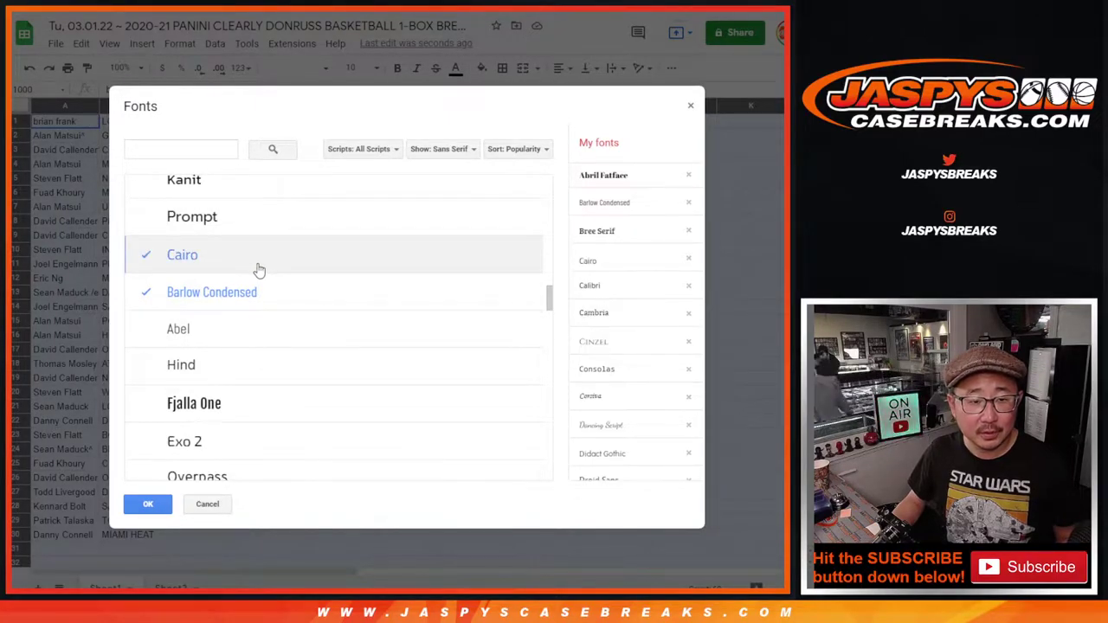
{"action": "left_click", "coordinate": [148, 504]}
{"action": "left_click", "coordinate": [139, 506]}
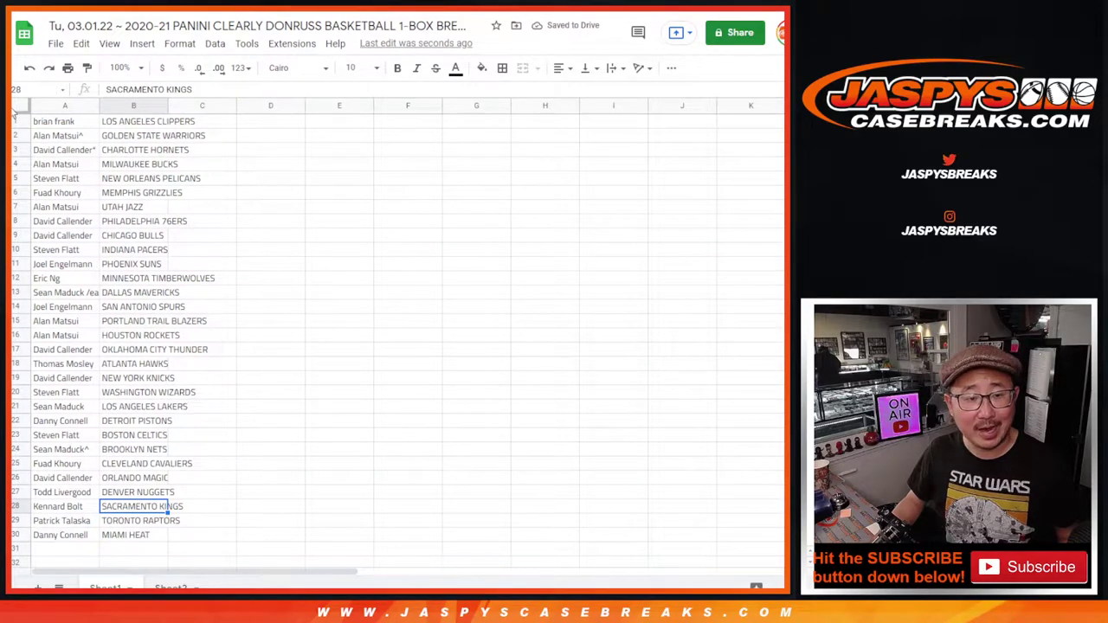
- Select the whole sheet, autofit columns A and B, and zoom to 150%
{"action": "key", "text": "ctrl+a"}
{"action": "double_click", "coordinate": [99, 105]}
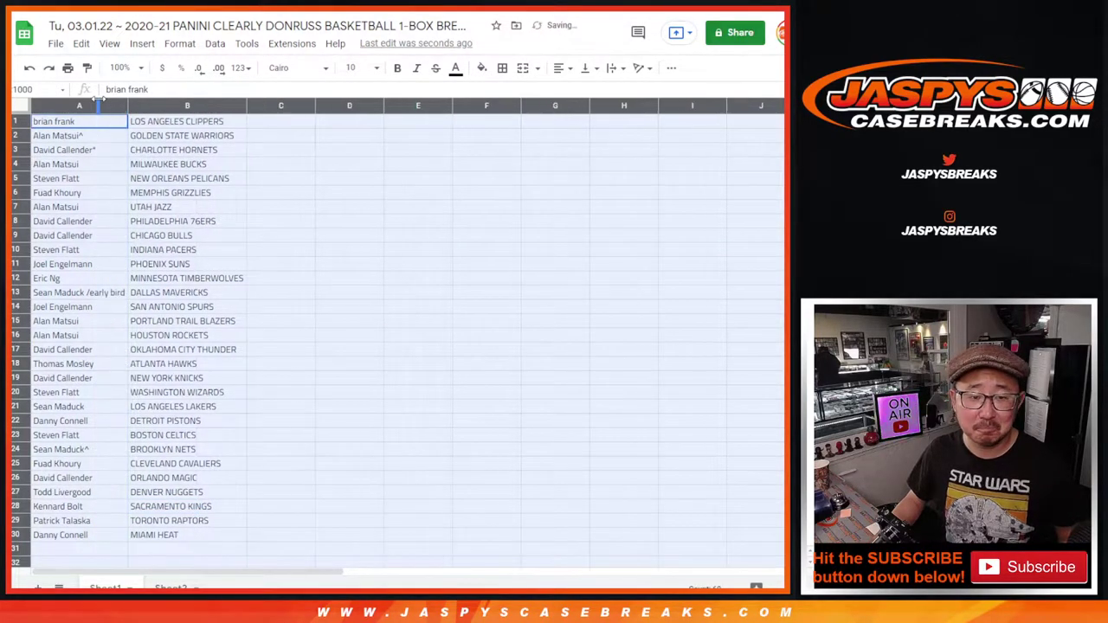
{"action": "left_click", "coordinate": [137, 67]}
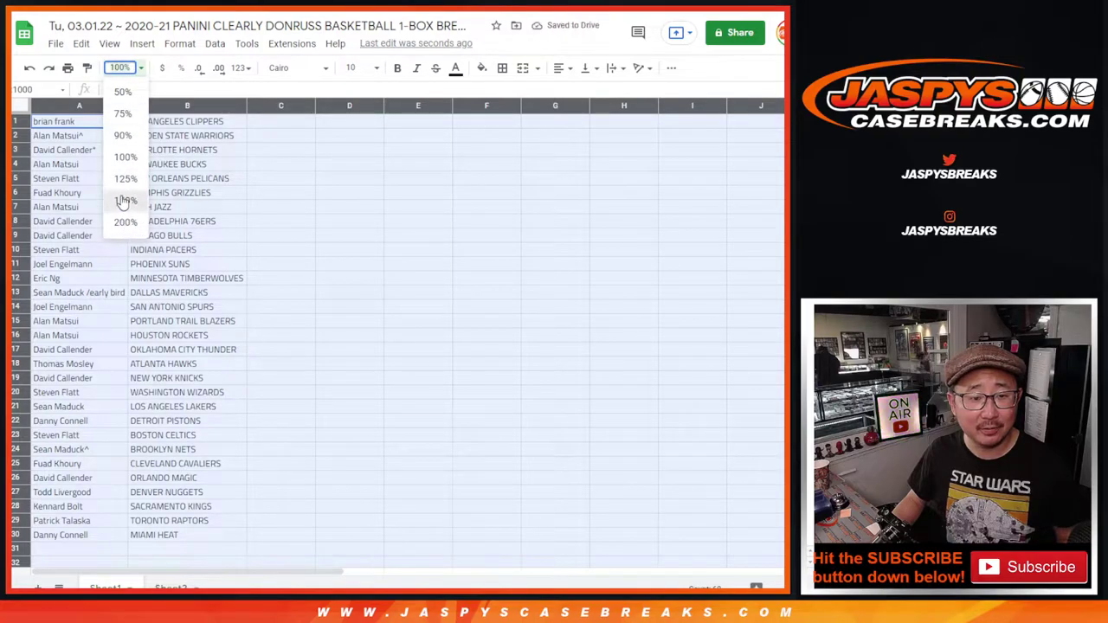
{"action": "left_click", "coordinate": [122, 201]}
- Select the roster rows 1–30 and sort the sheet A to Z by team column B
{"action": "left_click", "coordinate": [147, 140]}
{"action": "left_click", "coordinate": [270, 439], "text": "shift"}
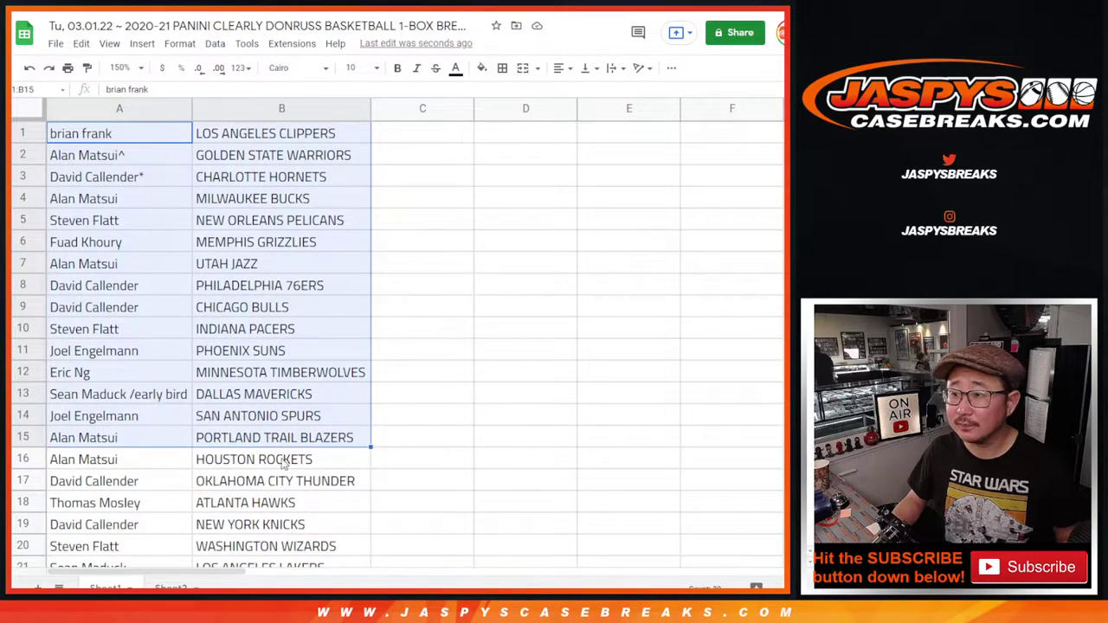
{"action": "scroll", "coordinate": [271, 364], "scroll_direction": "down", "scroll_amount": 5}
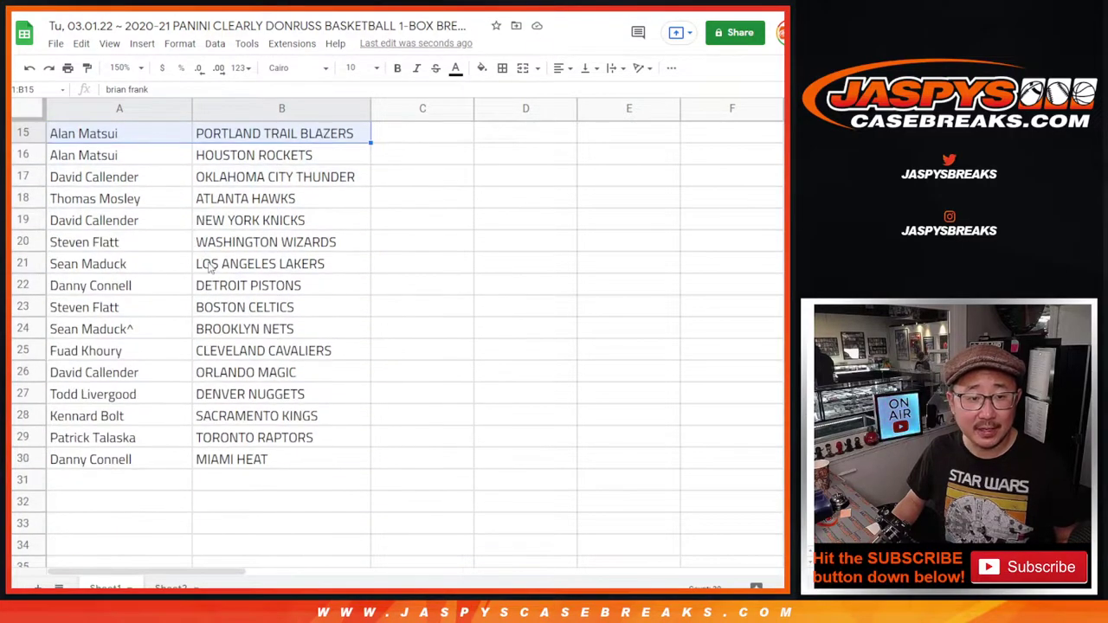
{"action": "left_click", "coordinate": [148, 155]}
{"action": "left_click", "coordinate": [219, 466], "text": "shift"}
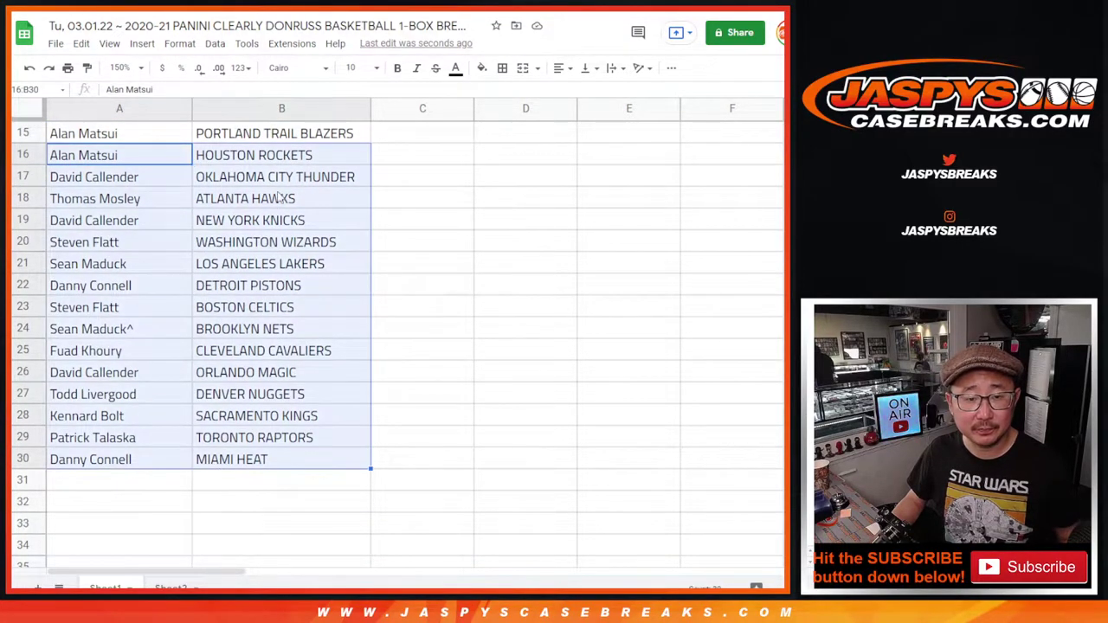
{"action": "scroll", "coordinate": [283, 420], "scroll_direction": "up", "scroll_amount": 5}
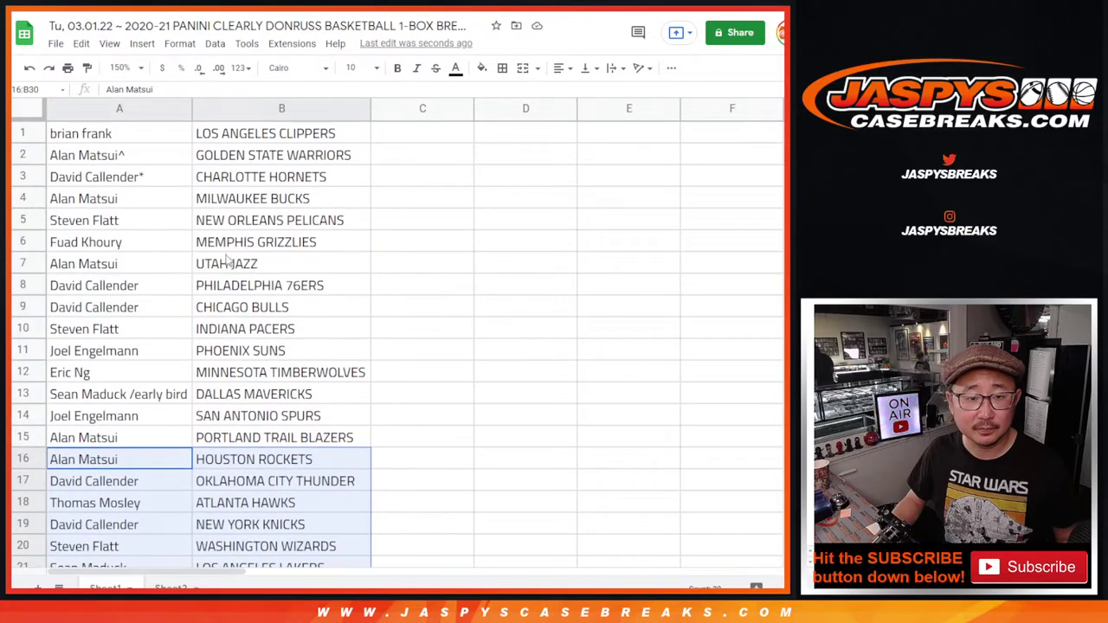
{"action": "left_click", "coordinate": [266, 111]}
{"action": "right_click", "coordinate": [266, 111]}
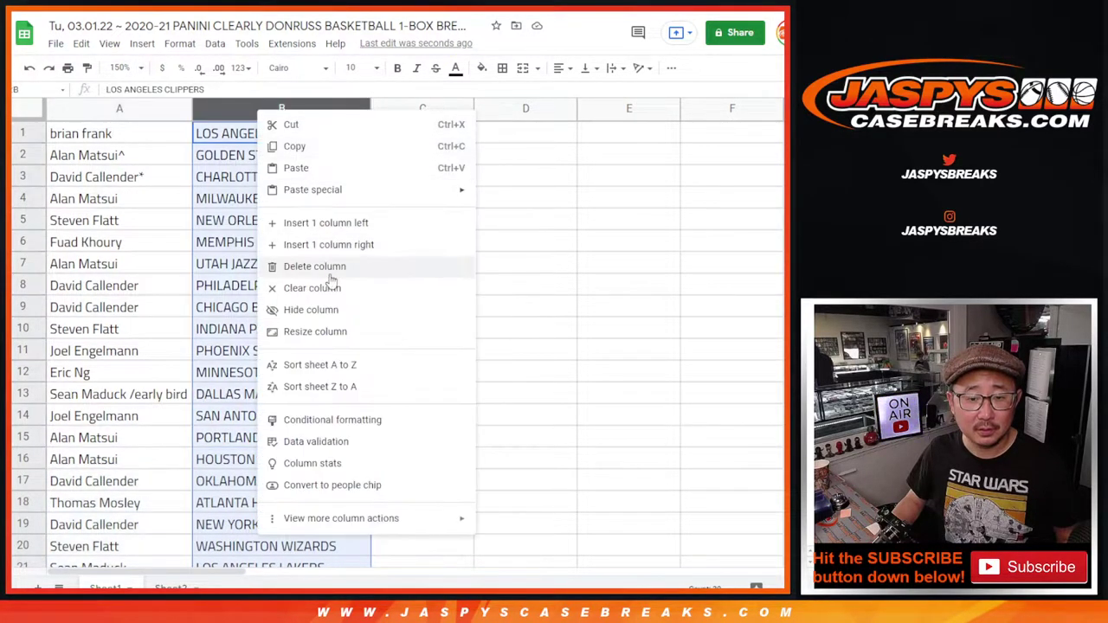
{"action": "left_click", "coordinate": [335, 365]}
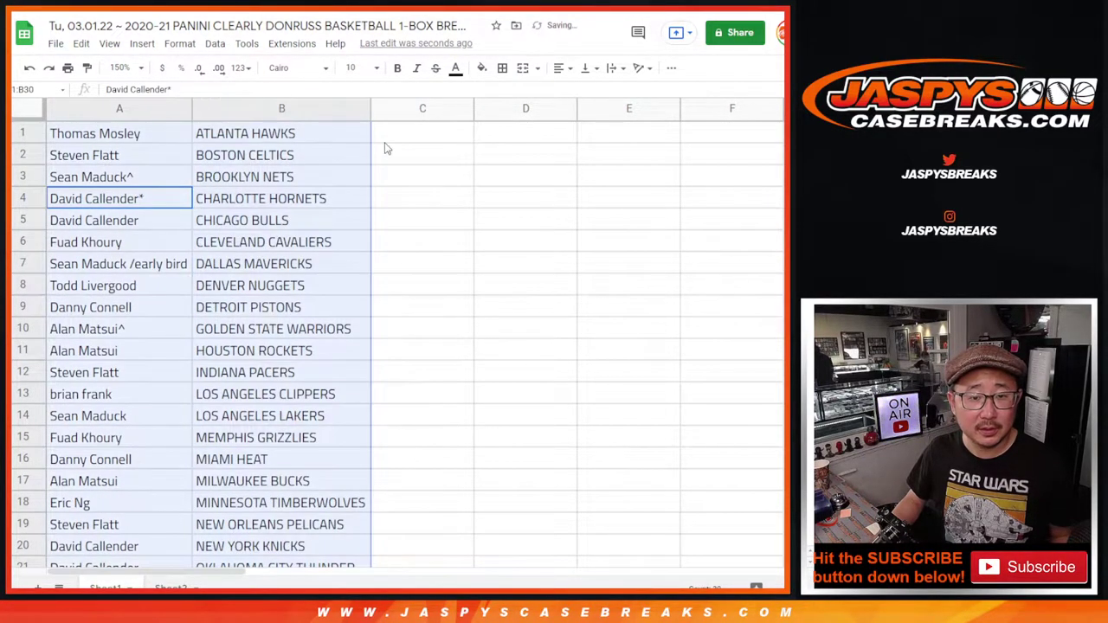
- Give the roster cells all borders and center-align them
{"action": "left_click", "coordinate": [502, 68]}
{"action": "left_click", "coordinate": [509, 94]}
{"action": "left_click", "coordinate": [559, 68]}
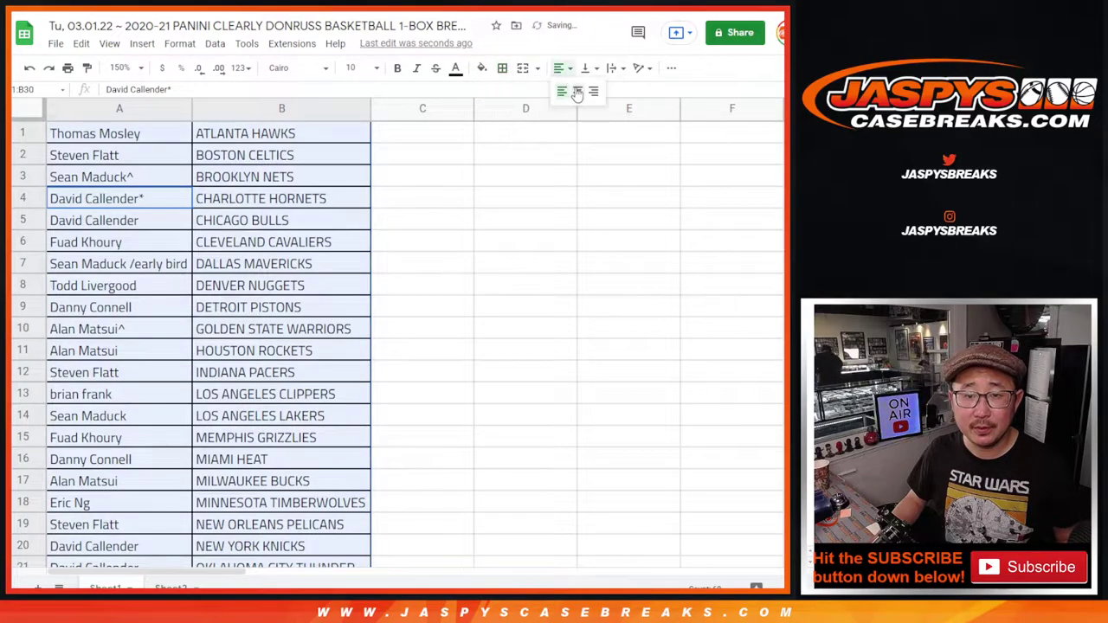
{"action": "left_click", "coordinate": [577, 94]}
- Set up printing in Portrait with the workbook title in the header, then continue
{"action": "left_click", "coordinate": [67, 68]}
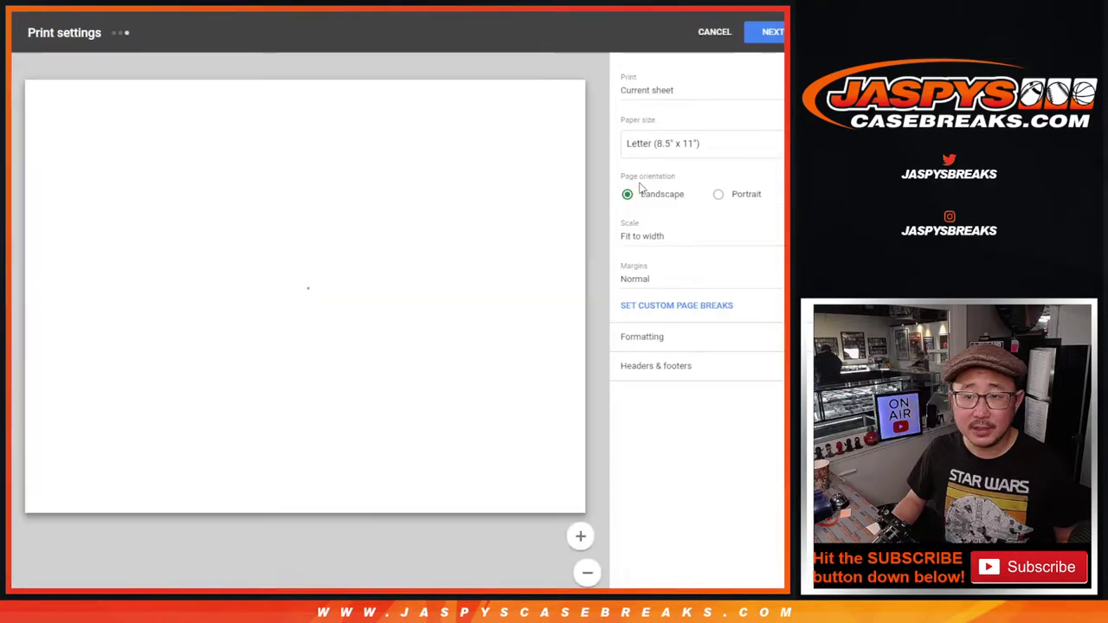
{"action": "left_click", "coordinate": [713, 194]}
{"action": "left_click", "coordinate": [658, 366]}
{"action": "left_click", "coordinate": [645, 422]}
{"action": "left_click", "coordinate": [773, 32]}
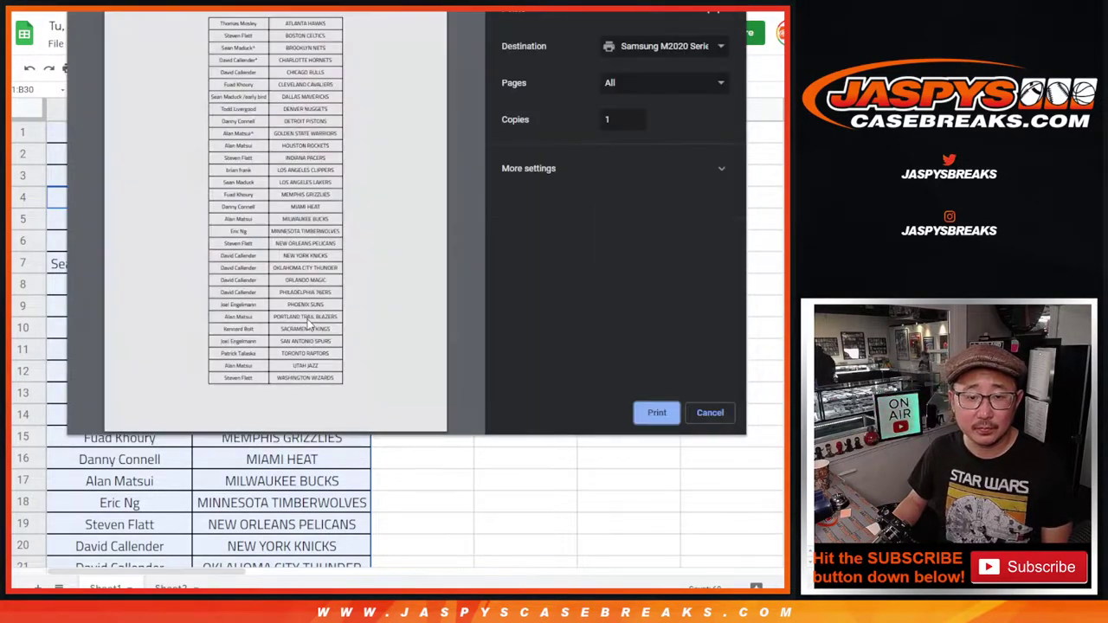
- Send the roster to print, then select names A1 through A30
{"action": "key", "text": "Escape"}
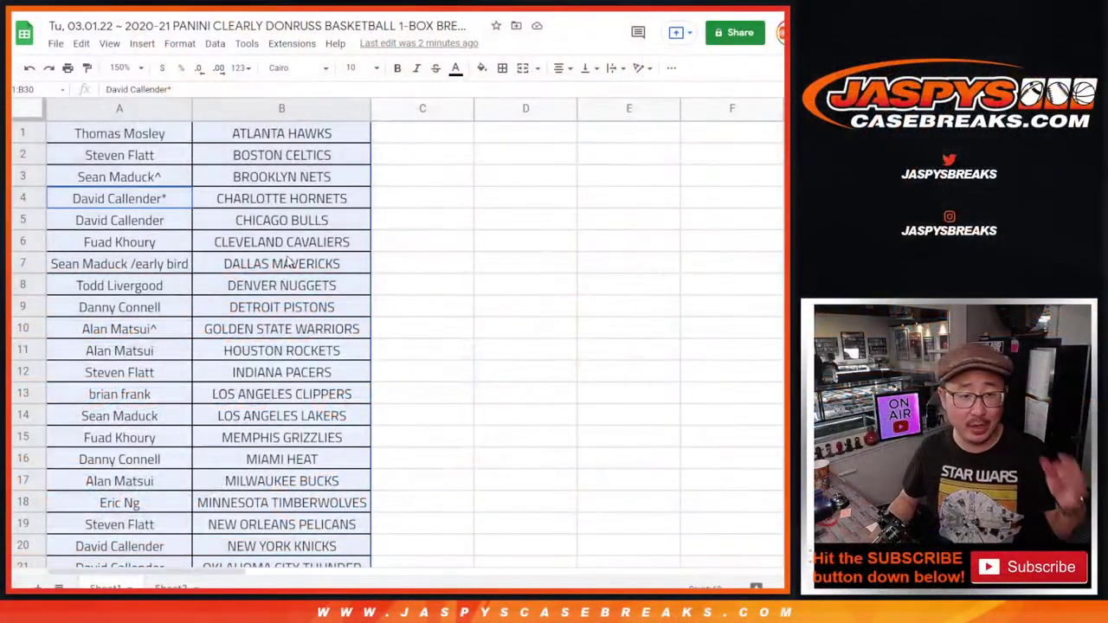
{"action": "left_click", "coordinate": [167, 136]}
{"action": "scroll", "coordinate": [201, 302], "scroll_direction": "down", "scroll_amount": 6}
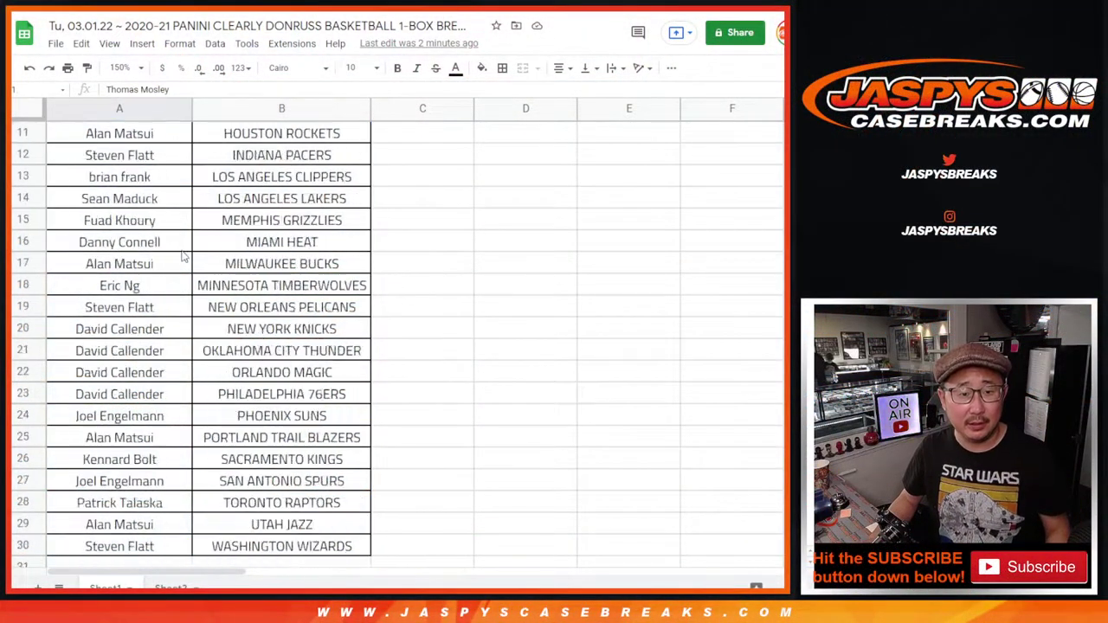
{"action": "left_click", "coordinate": [152, 372], "text": "shift"}
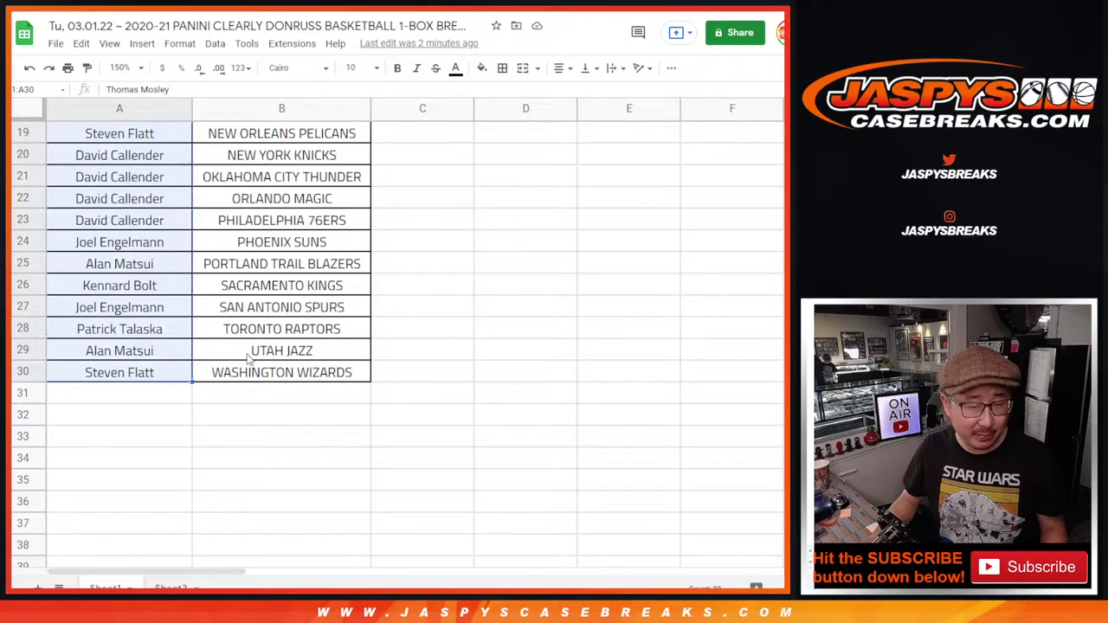
{"action": "scroll", "coordinate": [294, 344], "scroll_direction": "up", "scroll_amount": 6}
- Paste the thirty names into the Random.org List Randomizer box
{"action": "key", "text": "ctrl+Tab"}
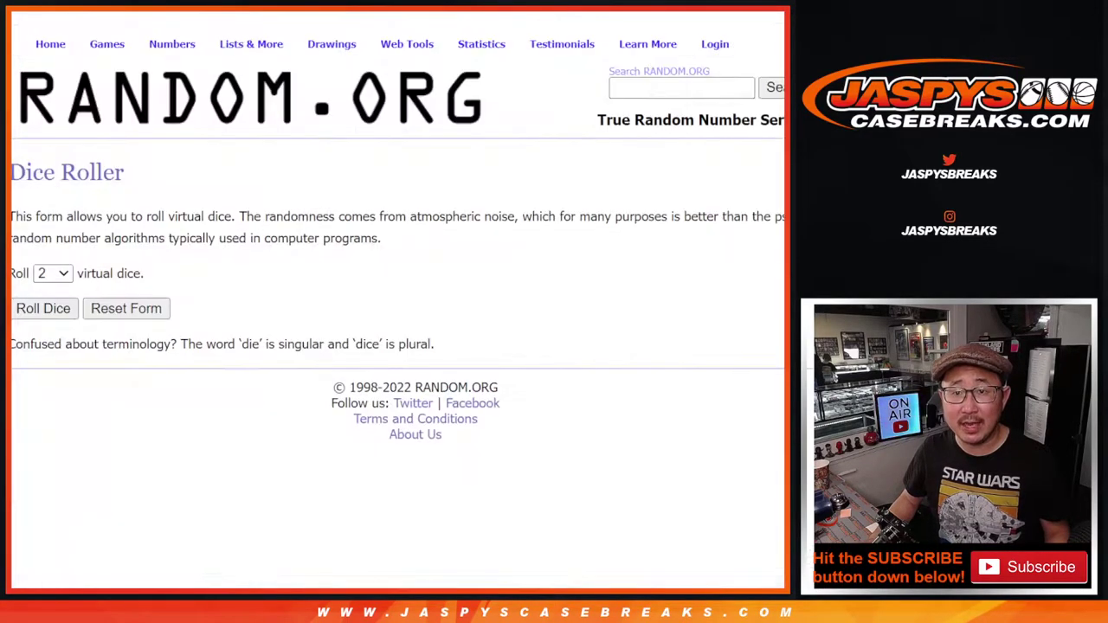
{"action": "left_click", "coordinate": [575, 12]}
{"action": "left_click", "coordinate": [361, 470]}
{"action": "key", "text": "ctrl+v"}
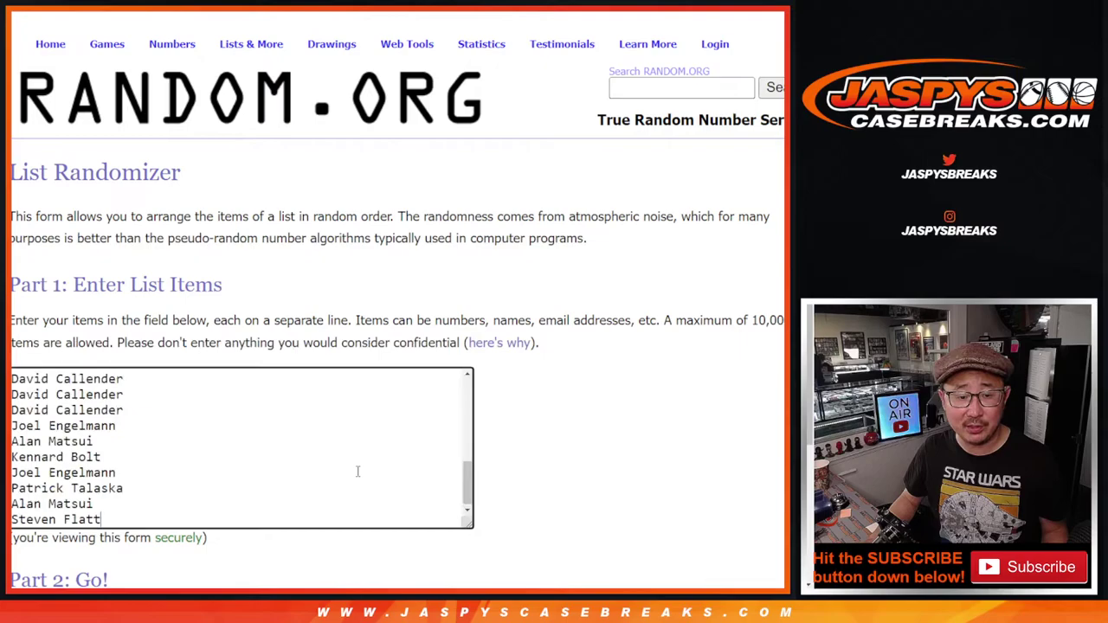
- Roll the two dice on the Dice Roller, getting 5 and 1
{"action": "key", "text": "ctrl+shift+Tab"}
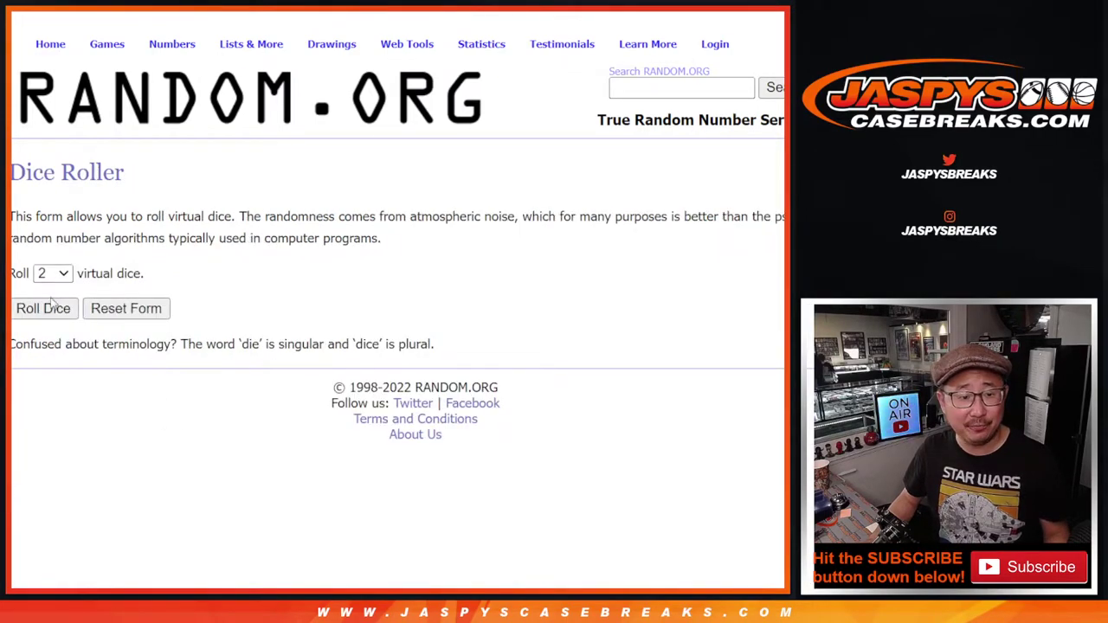
{"action": "left_click", "coordinate": [53, 310]}
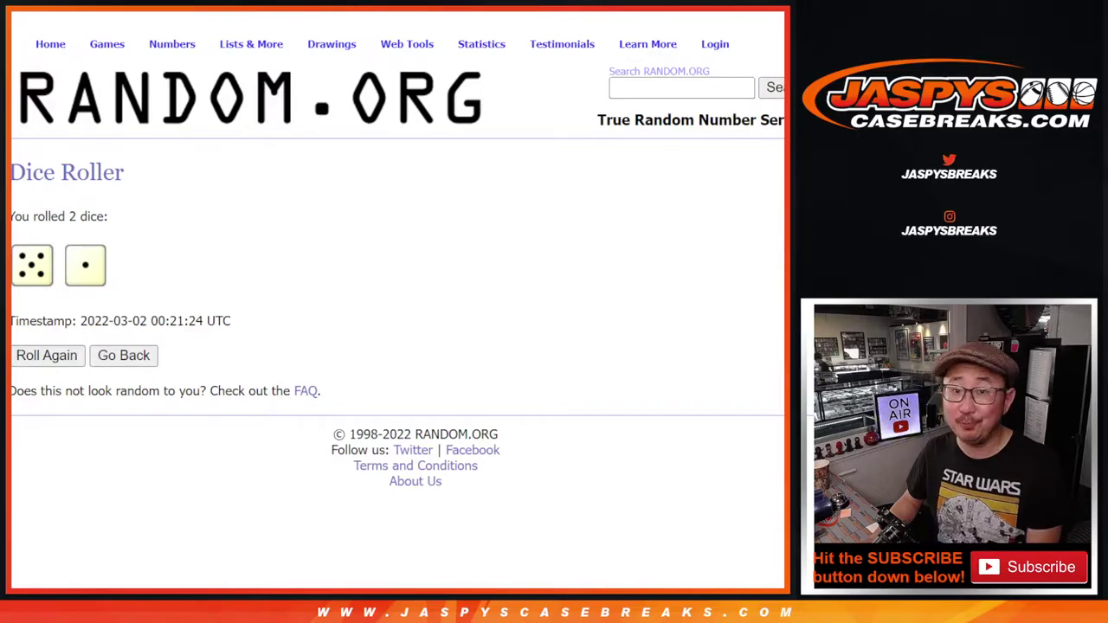
{"action": "key", "text": "ctrl+Tab"}
- Click Randomize once and Again! five times so the 30 names are shuffled 6 times
{"action": "scroll", "coordinate": [280, 403], "scroll_direction": "down", "scroll_amount": 2}
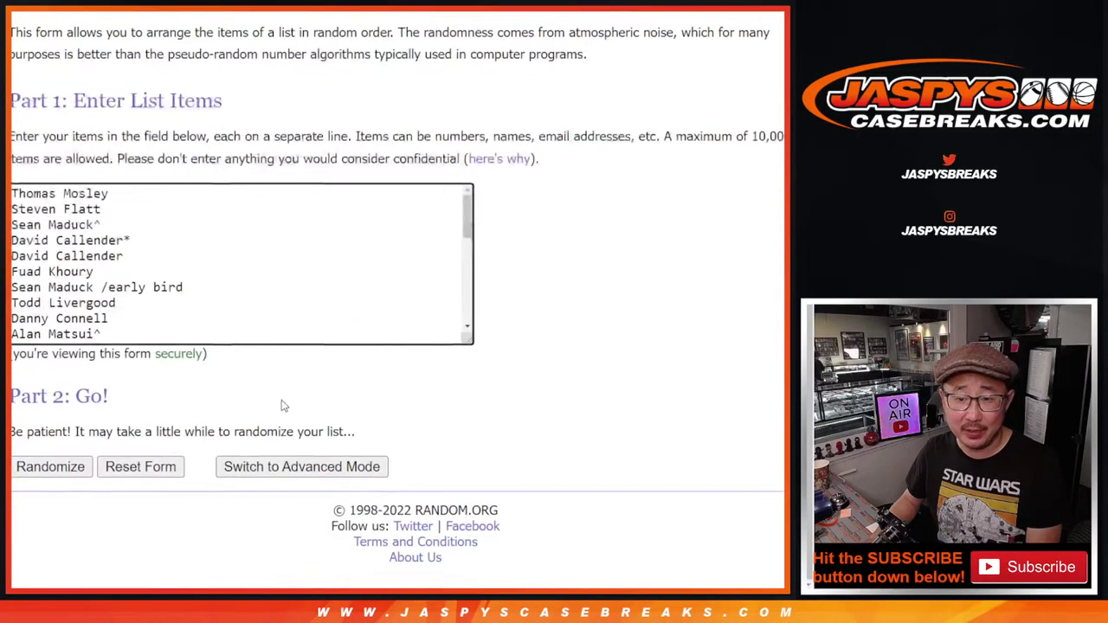
{"action": "left_click", "coordinate": [45, 468]}
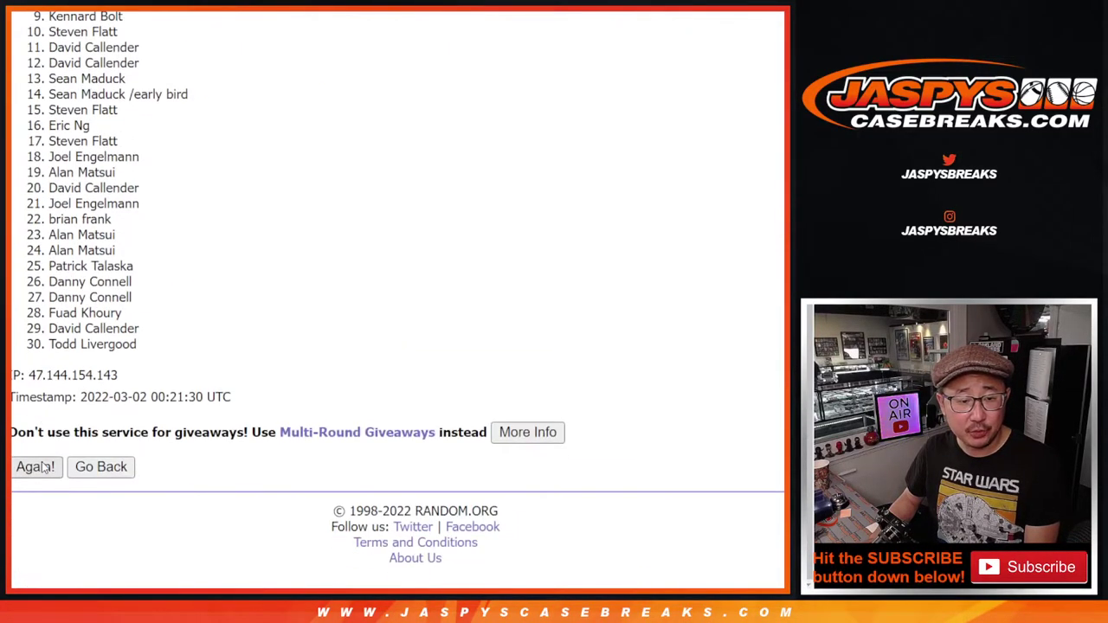
{"action": "left_click", "coordinate": [36, 467]}
{"action": "left_click", "coordinate": [35, 468]}
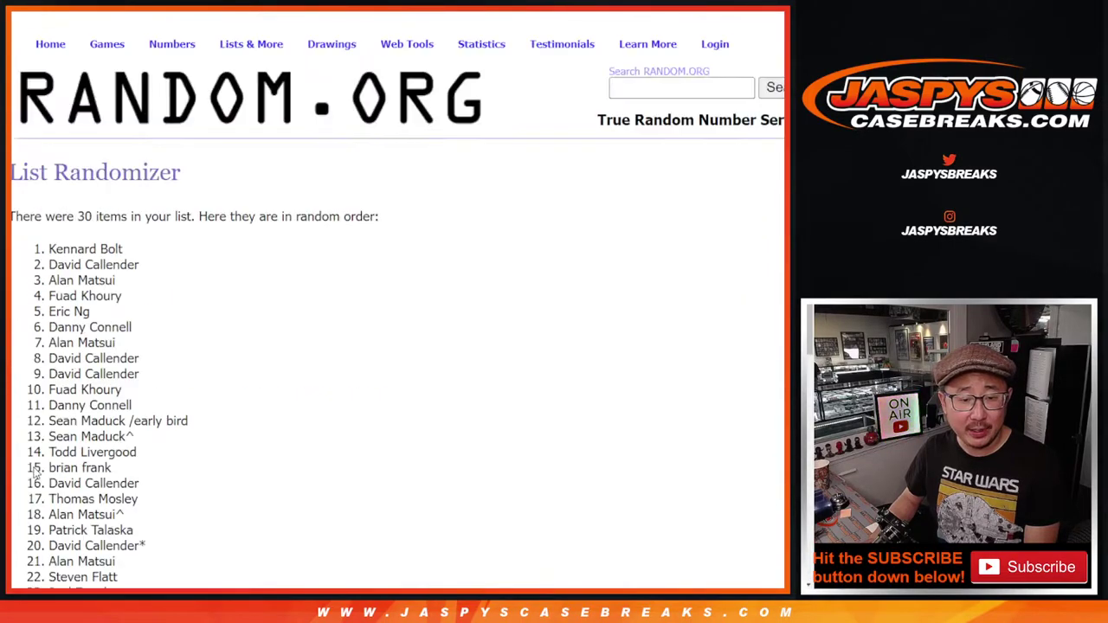
{"action": "left_click", "coordinate": [34, 468]}
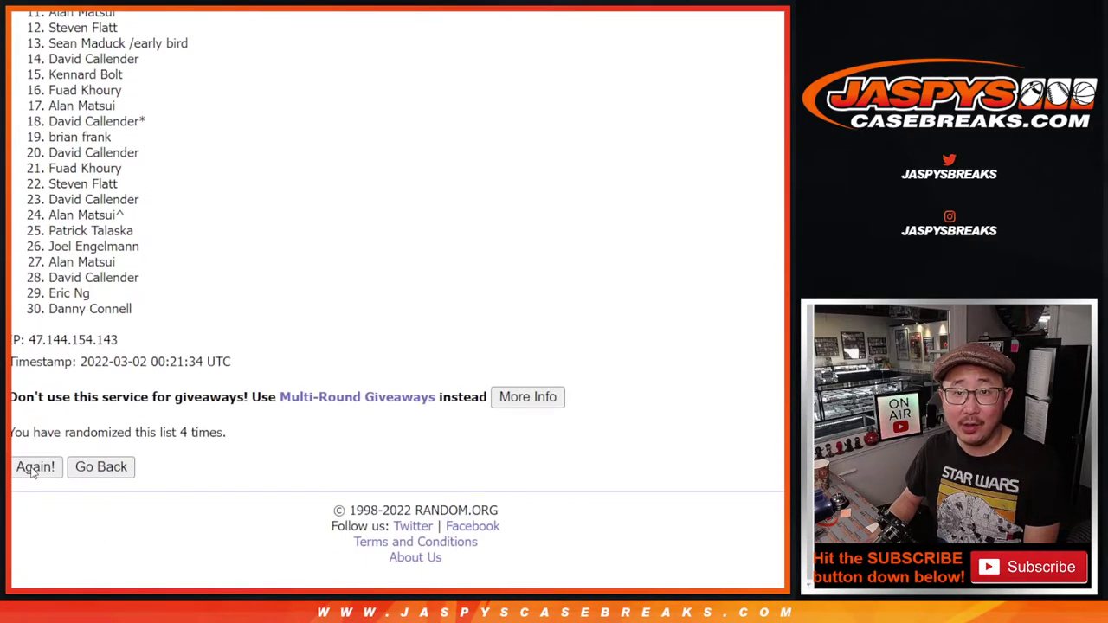
{"action": "left_click", "coordinate": [34, 468]}
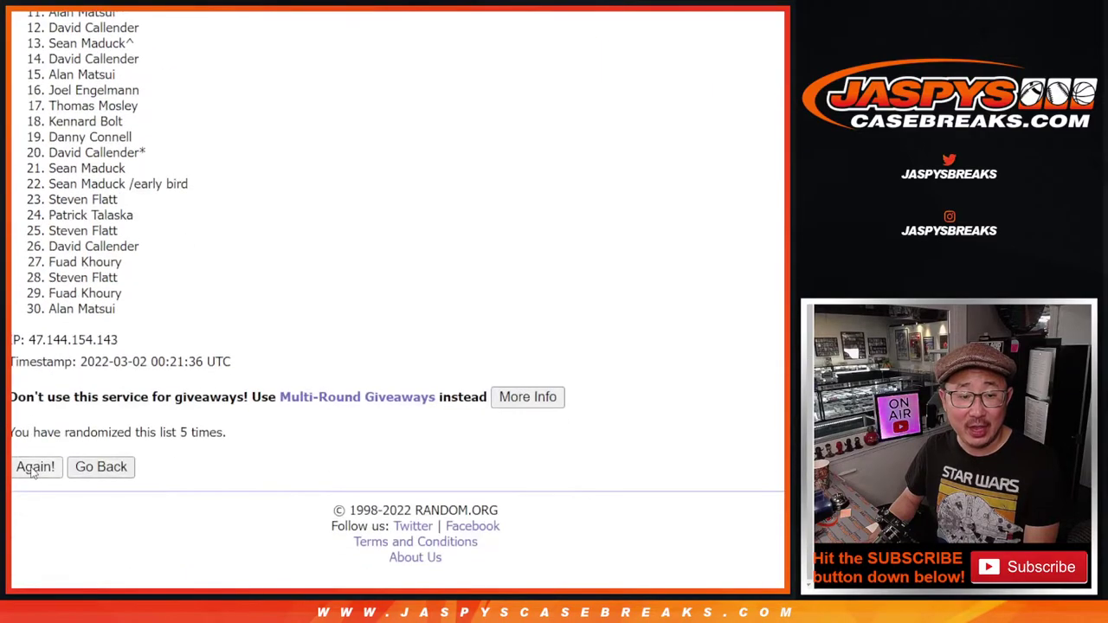
{"action": "key", "text": "Return"}
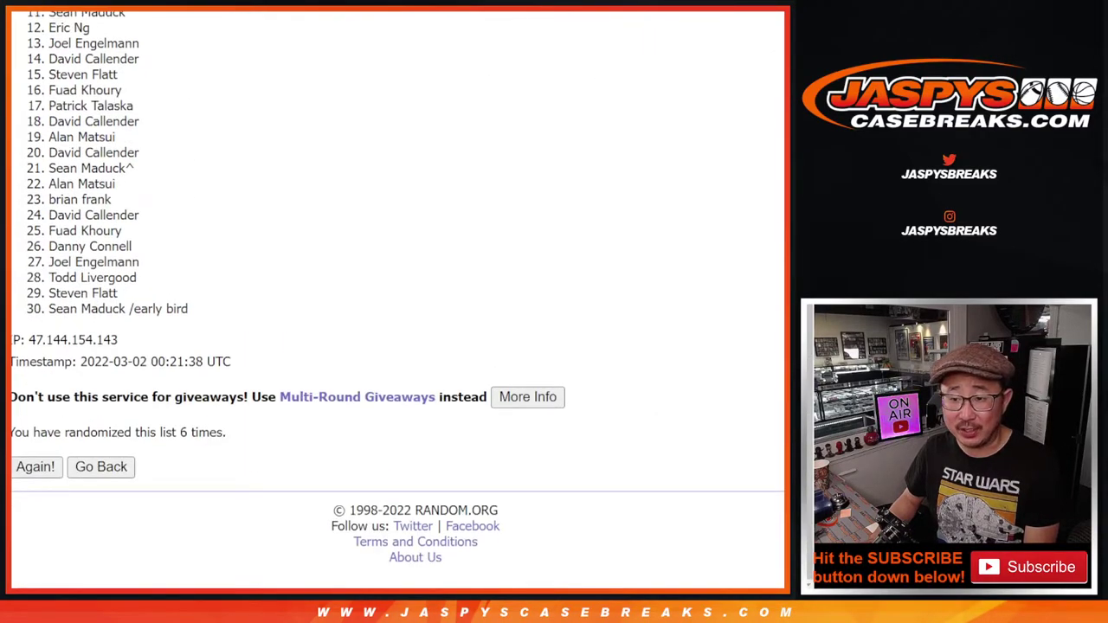
{"action": "scroll", "coordinate": [398, 304], "scroll_direction": "up", "scroll_amount": 1}
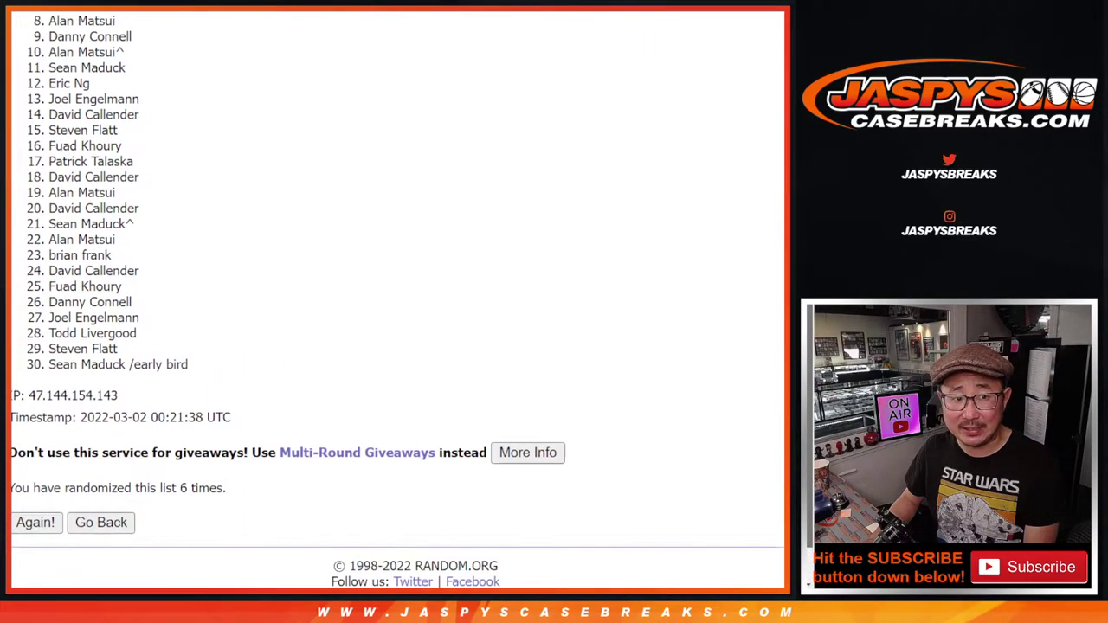
{"action": "scroll", "coordinate": [399, 299], "scroll_direction": "up", "scroll_amount": 1}
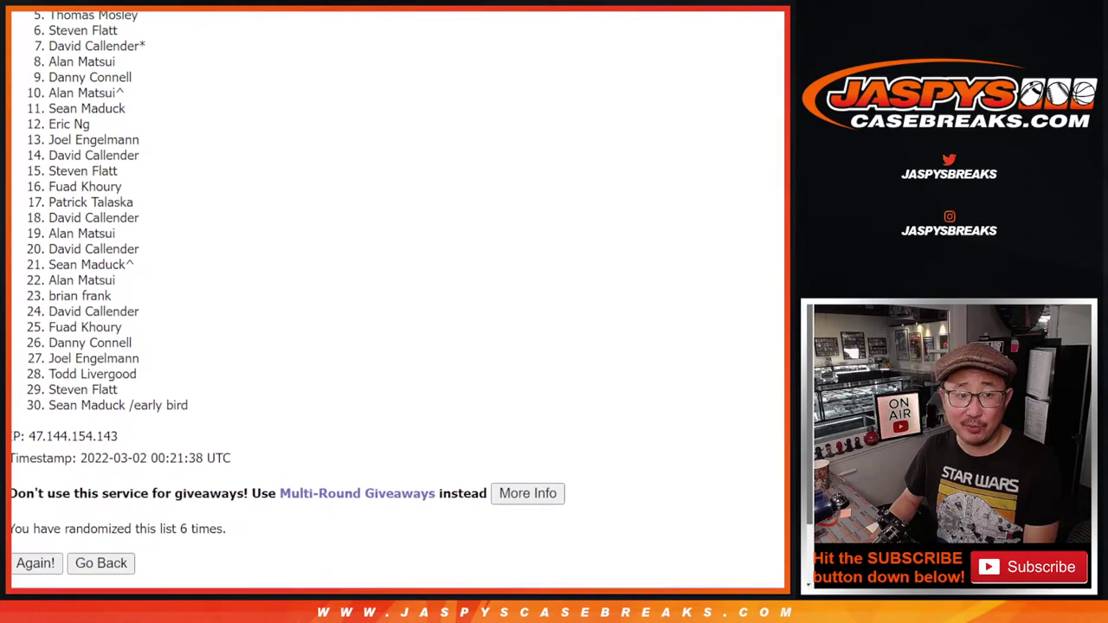
{"action": "scroll", "coordinate": [399, 299], "scroll_direction": "up", "scroll_amount": 1}
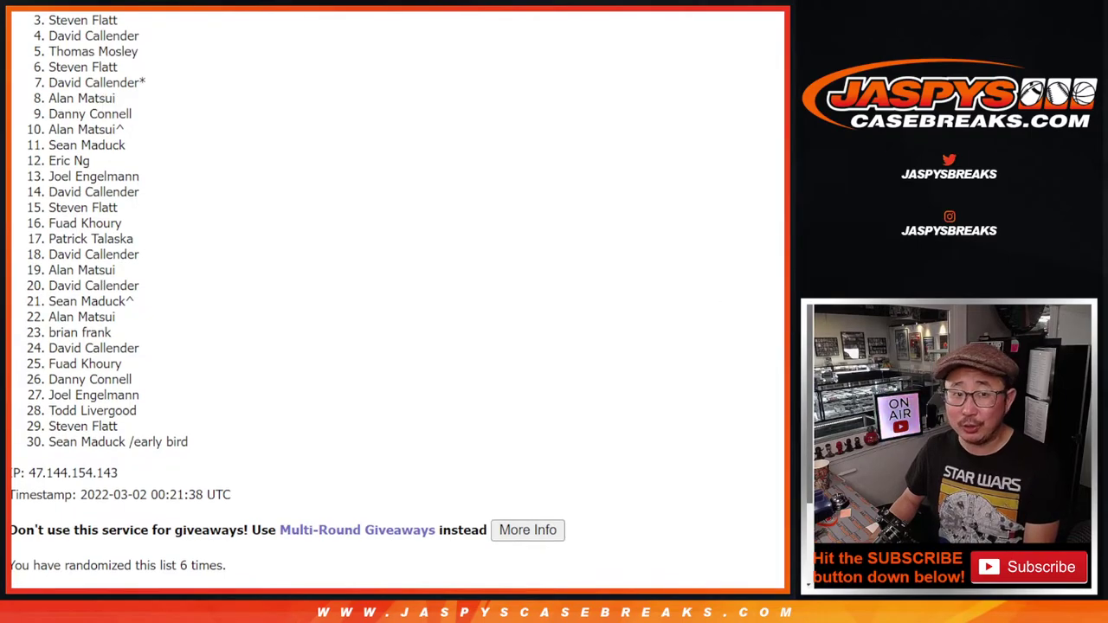
- Highlight entries 1 and 2 of the final list, rechecking the dice total of 6
{"action": "scroll", "coordinate": [399, 299], "scroll_direction": "up", "scroll_amount": 1}
{"action": "scroll", "coordinate": [195, 93], "scroll_direction": "up", "scroll_amount": 1}
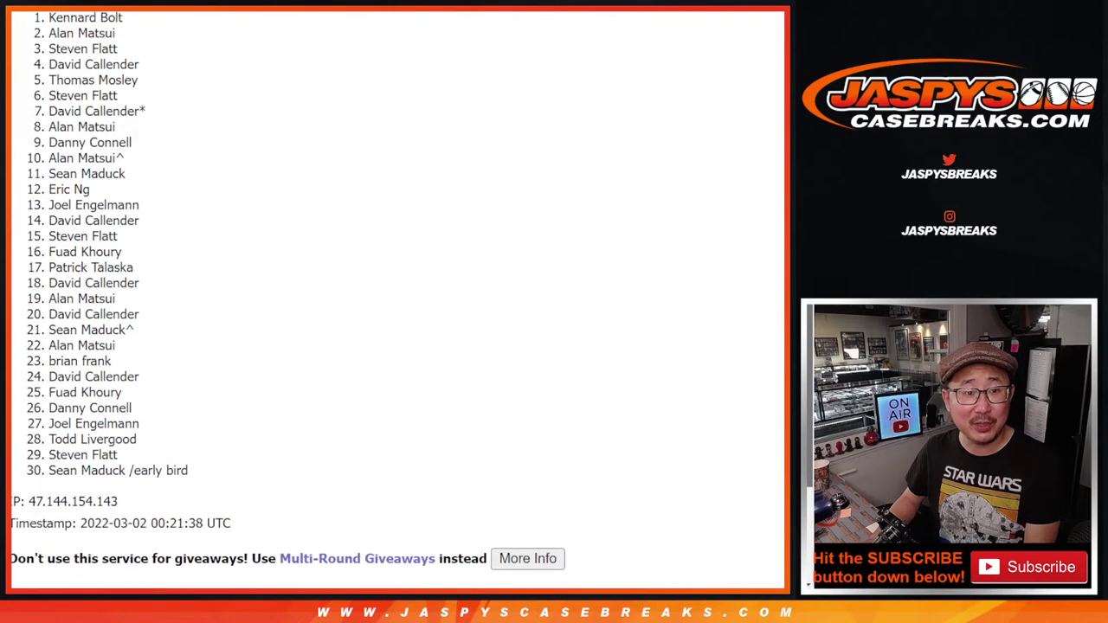
{"action": "left_click_drag", "start_coordinate": [40, 23], "coordinate": [122, 39]}
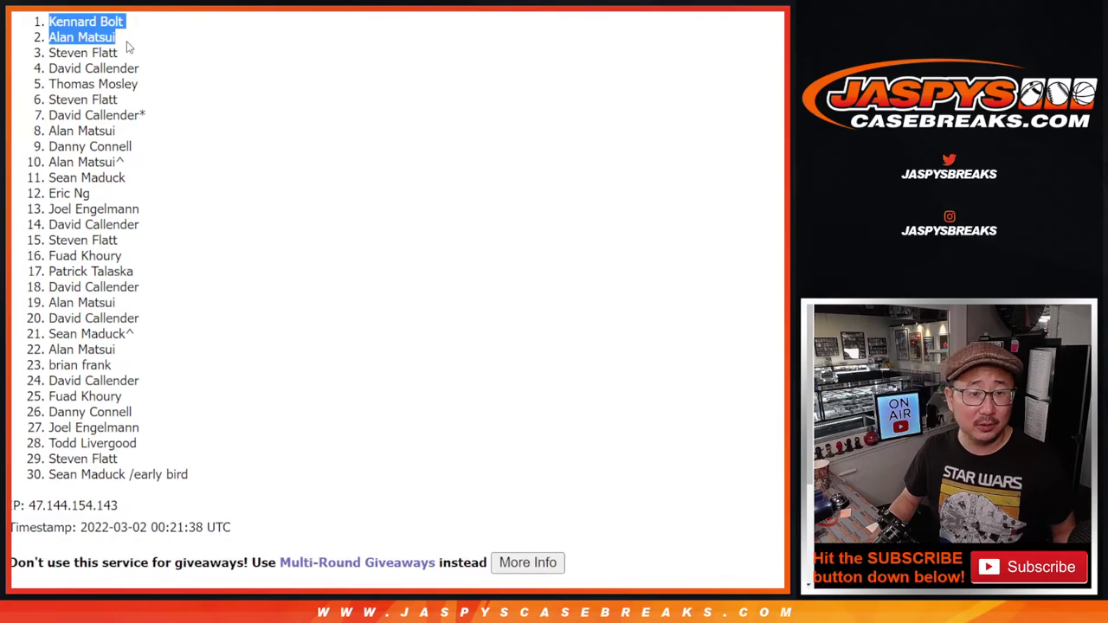
{"action": "scroll", "coordinate": [354, 286], "scroll_direction": "up", "scroll_amount": 2}
{"action": "scroll", "coordinate": [355, 287], "scroll_direction": "down", "scroll_amount": 5}
{"action": "scroll", "coordinate": [564, 80], "scroll_direction": "up", "scroll_amount": 4}
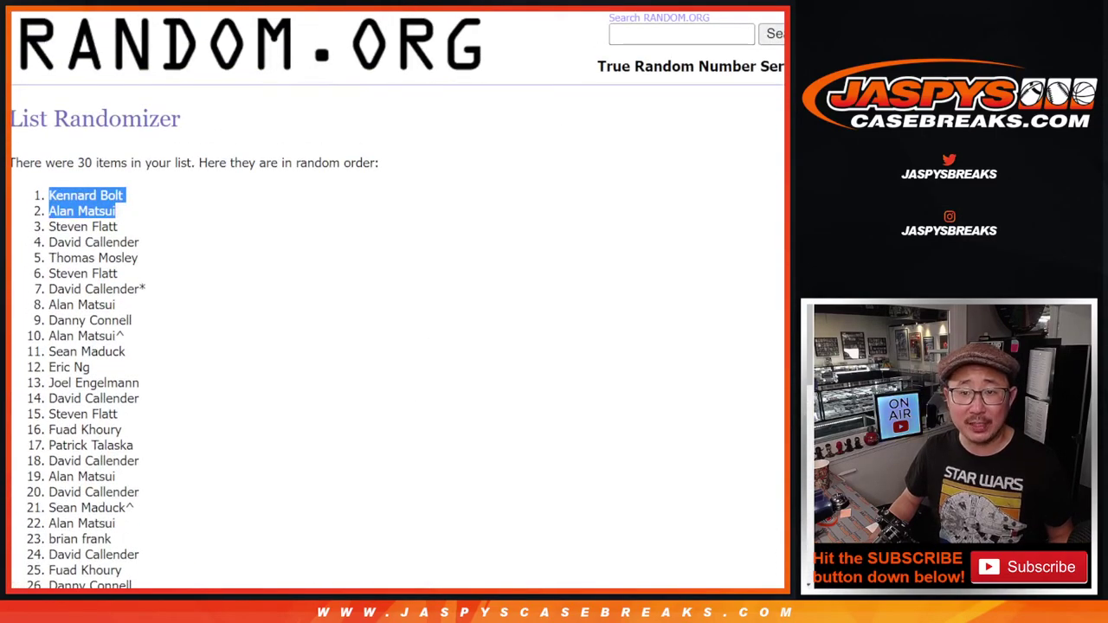
{"action": "key", "text": "ctrl+Tab"}
{"action": "key", "text": "ctrl+shift+Tab"}
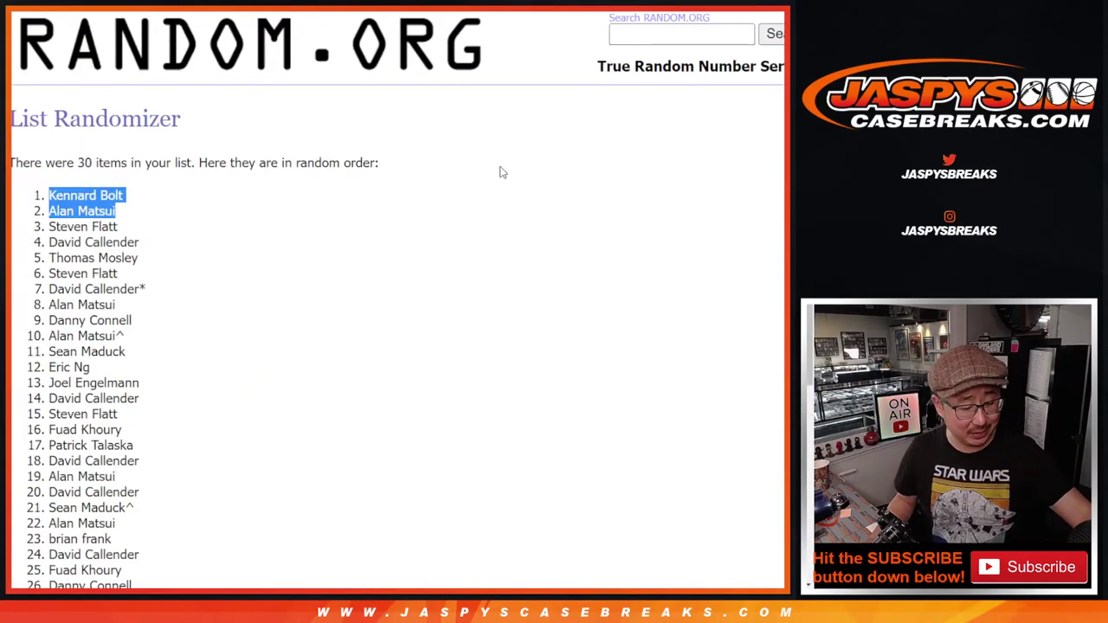